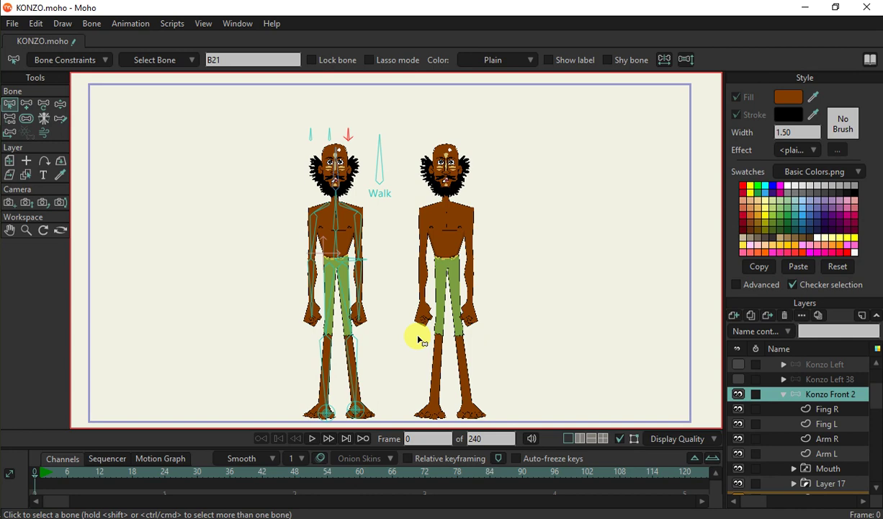
- Open the SKIN style's fill colour and preview light brown, near-white and grey skin tones
click(755, 288)
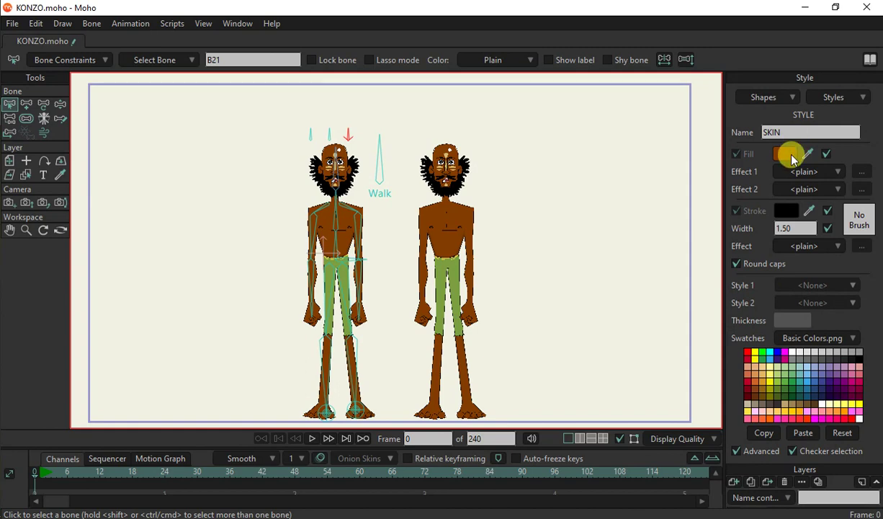
click(460, 189)
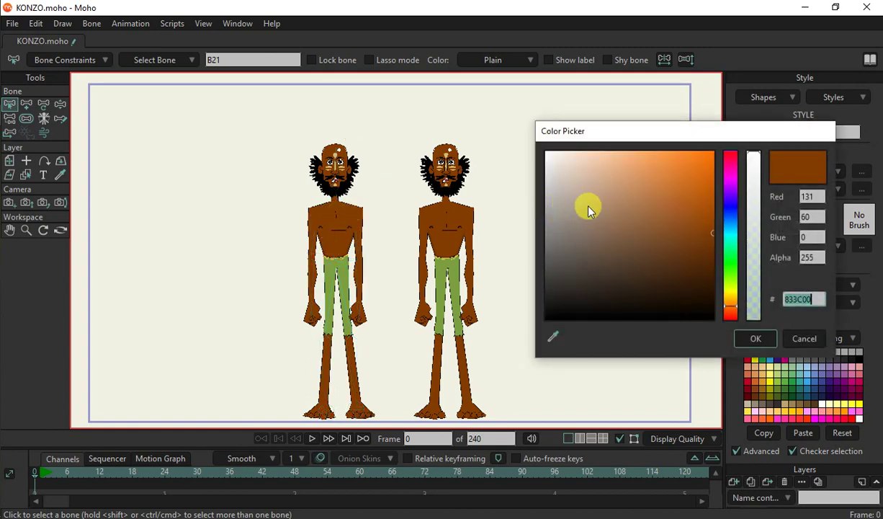
click(594, 207)
click(562, 184)
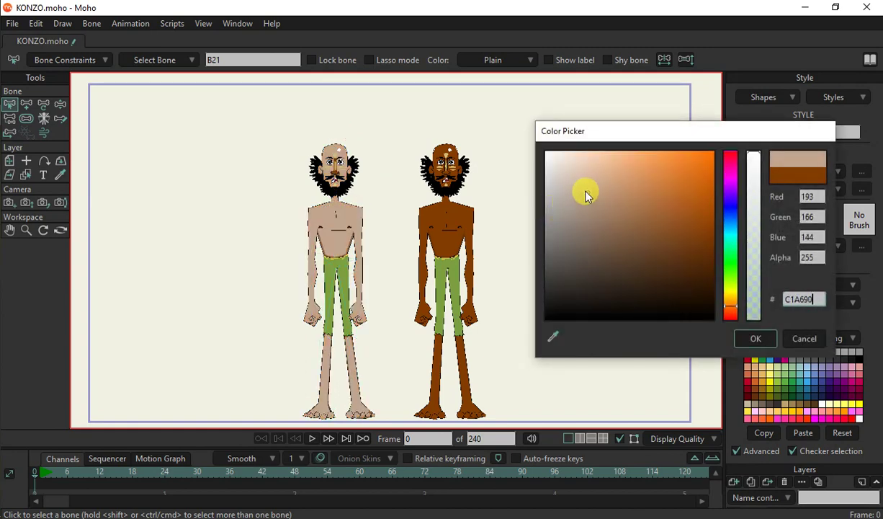
click(555, 158)
click(566, 236)
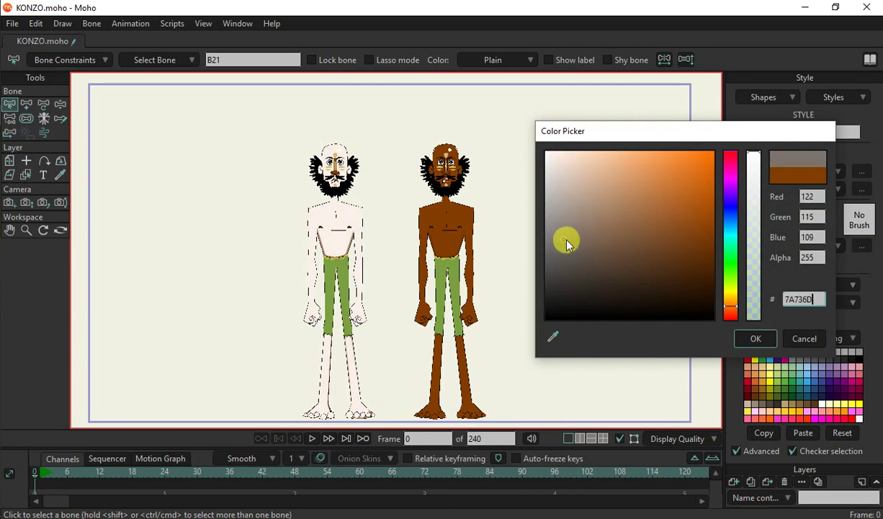
- Try black and orange skin, then settle on a fine-tuned dark brown
click(556, 311)
drag(560, 314, 585, 325)
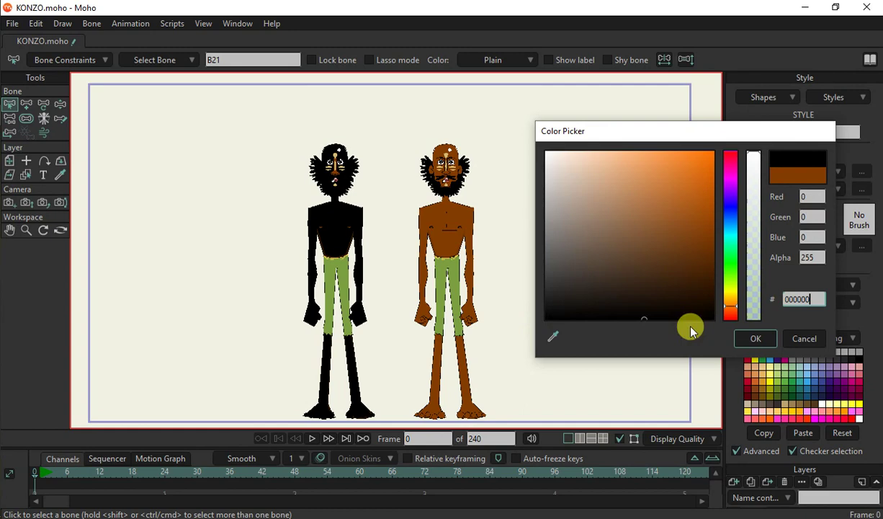
click(705, 180)
click(714, 256)
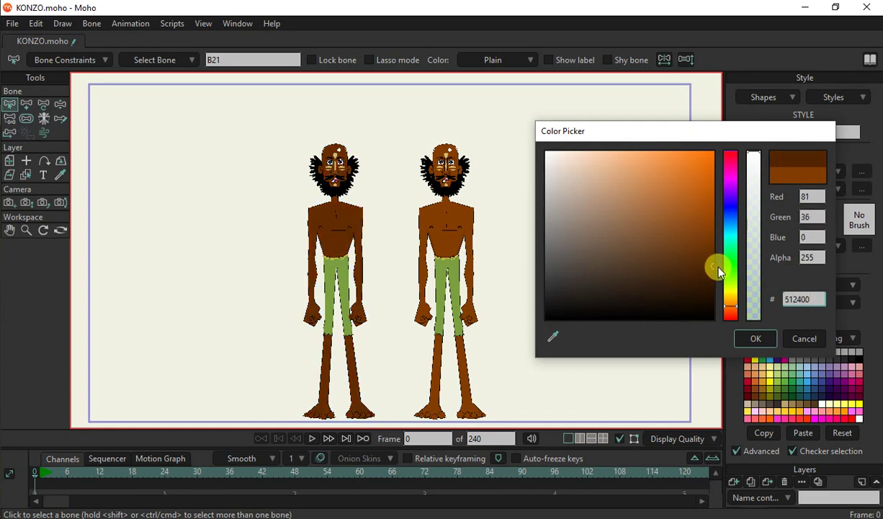
drag(718, 270, 718, 266)
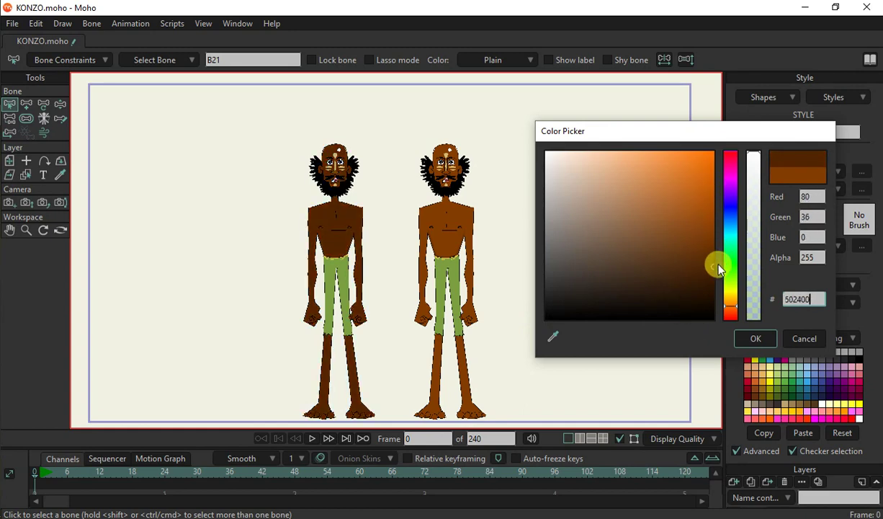
- Cancel the colour change, collapse Konzo Front 2 and select the right character's Konzo Front layer
click(802, 340)
click(747, 452)
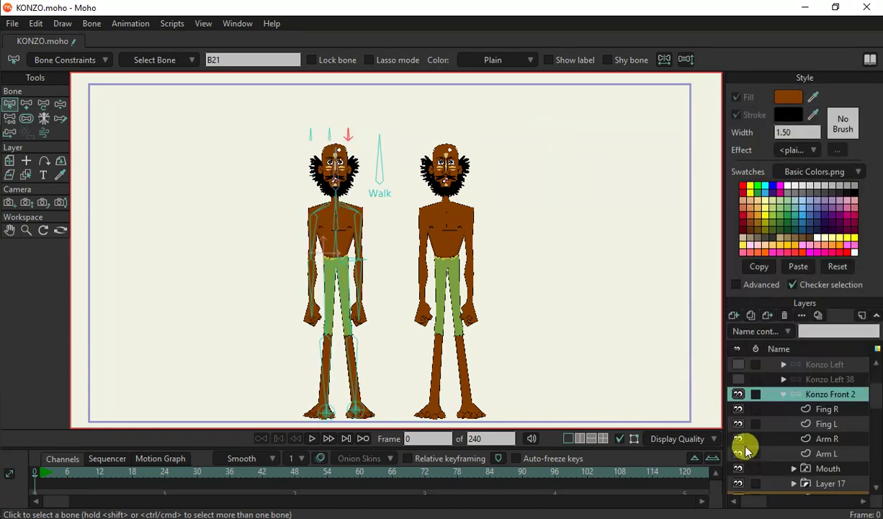
click(784, 397)
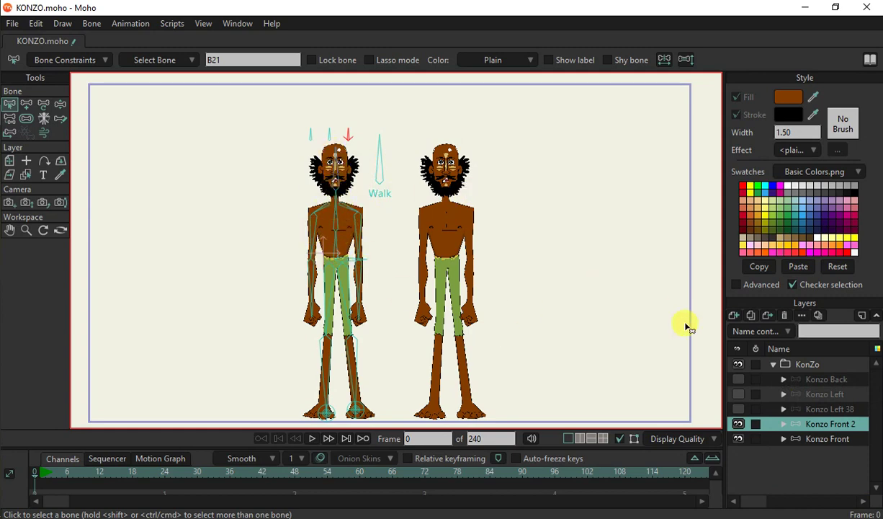
click(792, 439)
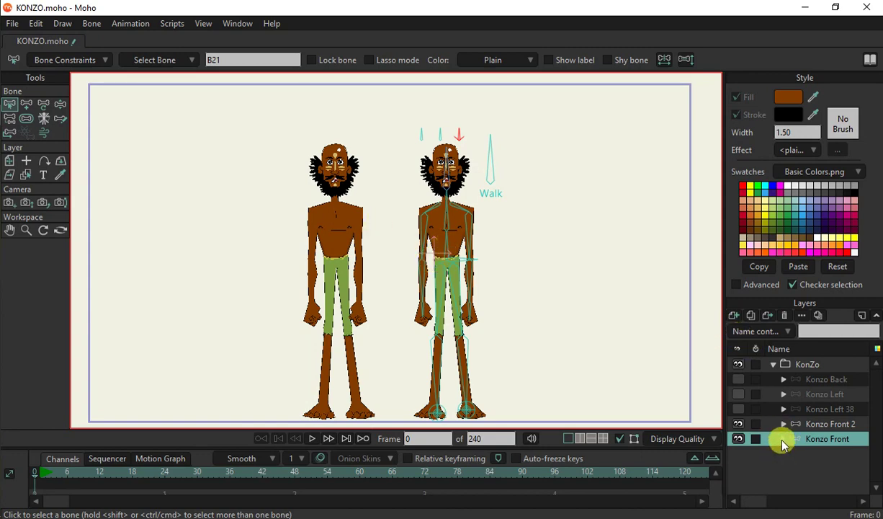
- Select the right character's finger shape in the Fing R layer with full style options shown
click(783, 438)
scroll(806, 440, down, 1)
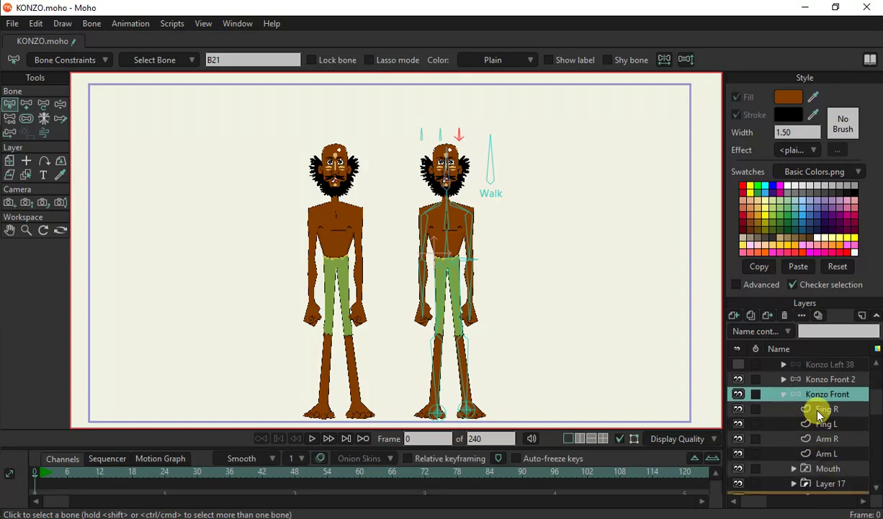
click(821, 409)
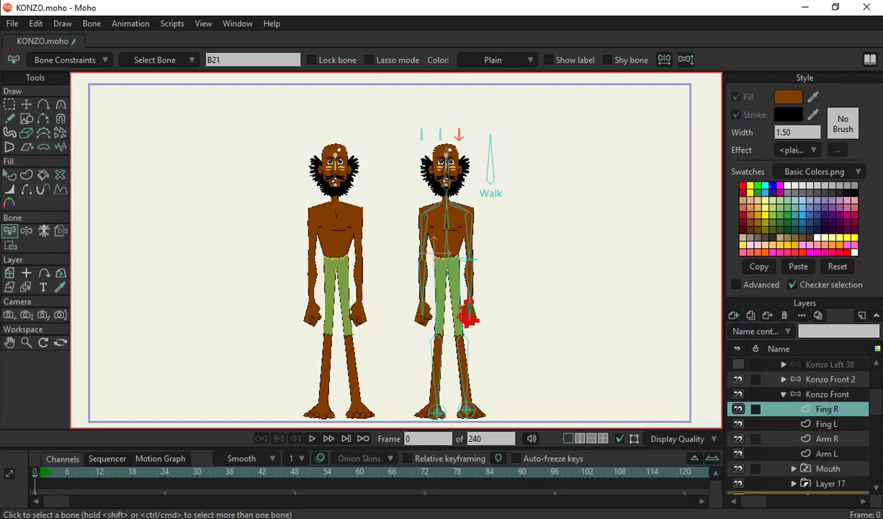
click(12, 175)
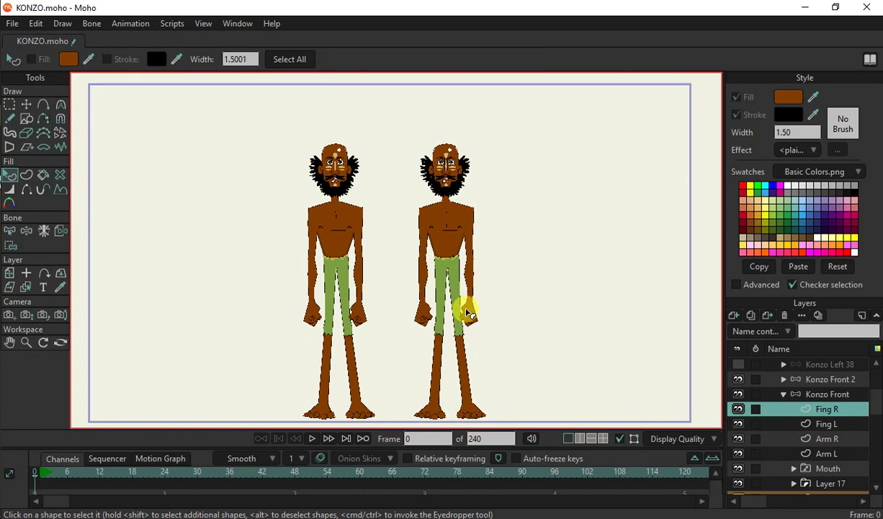
click(468, 313)
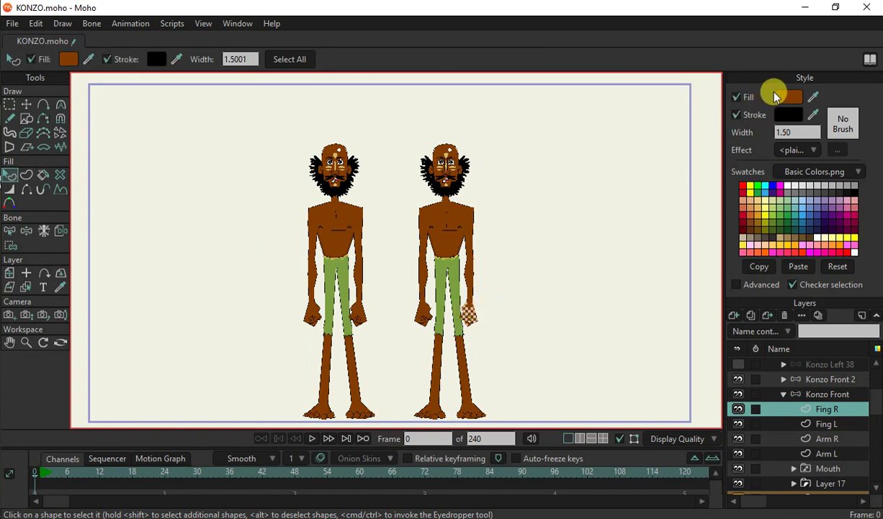
click(737, 286)
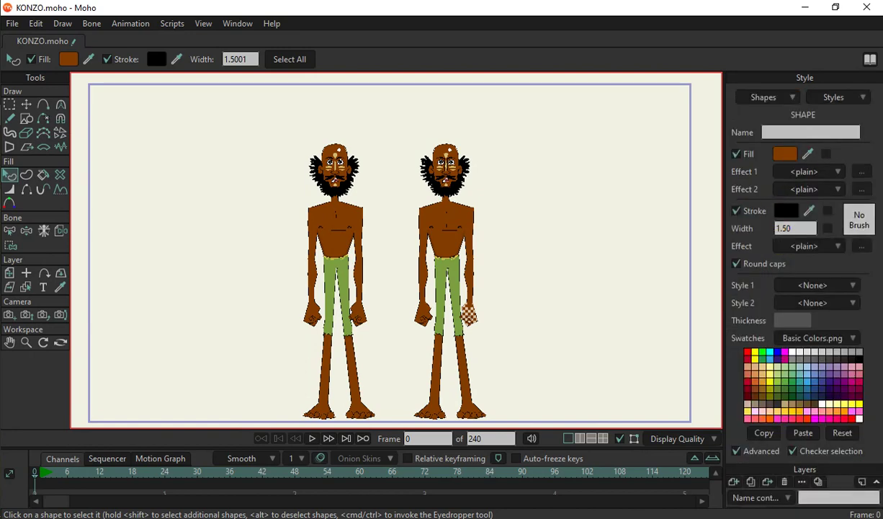
click(833, 97)
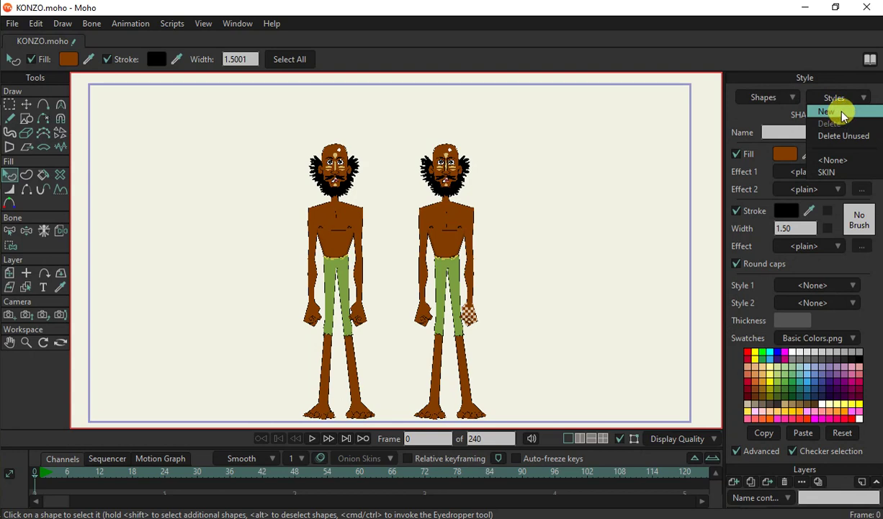
- Create a new style from the hand's brown fill and name it SKIN 2
click(841, 112)
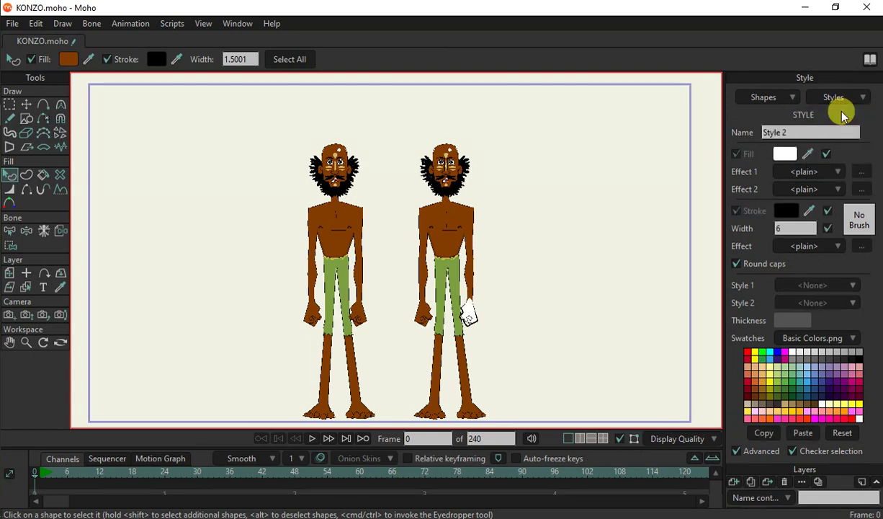
double_click(770, 131)
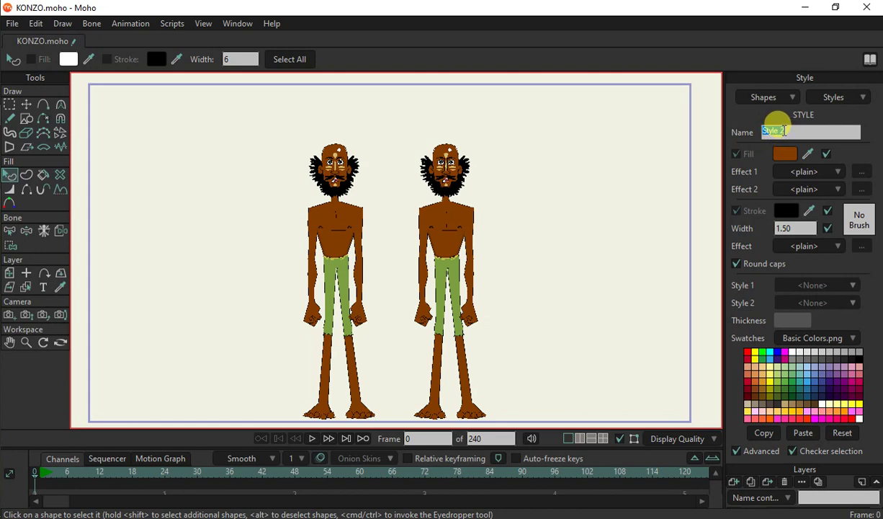
text(SKIN)
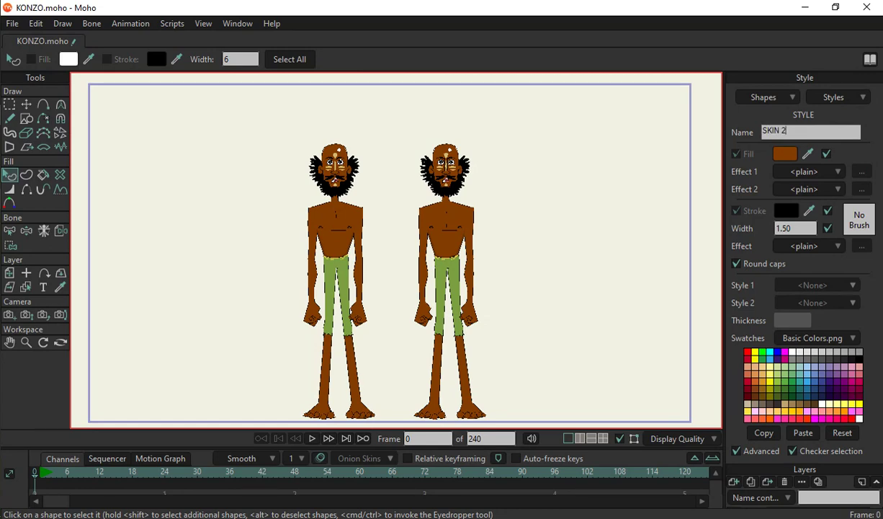
key(Return)
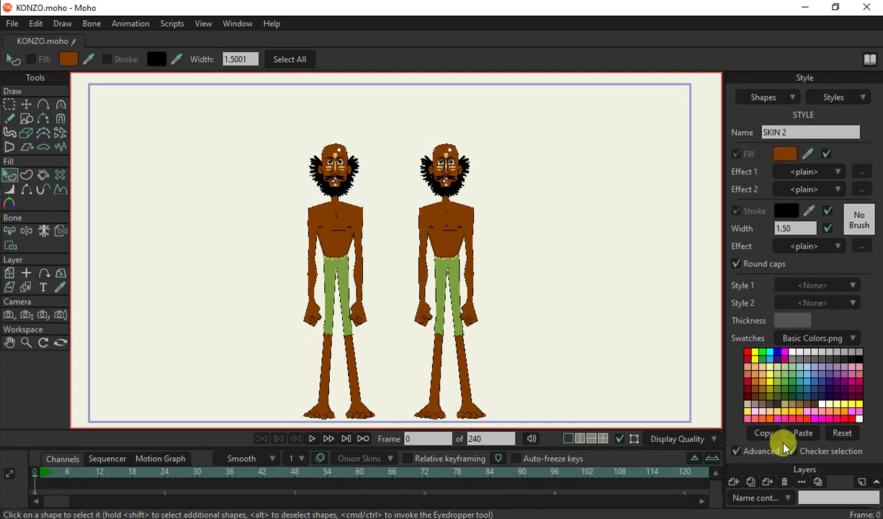
- Select the right figure's finger shape in Fing L and show its advanced style options
click(736, 451)
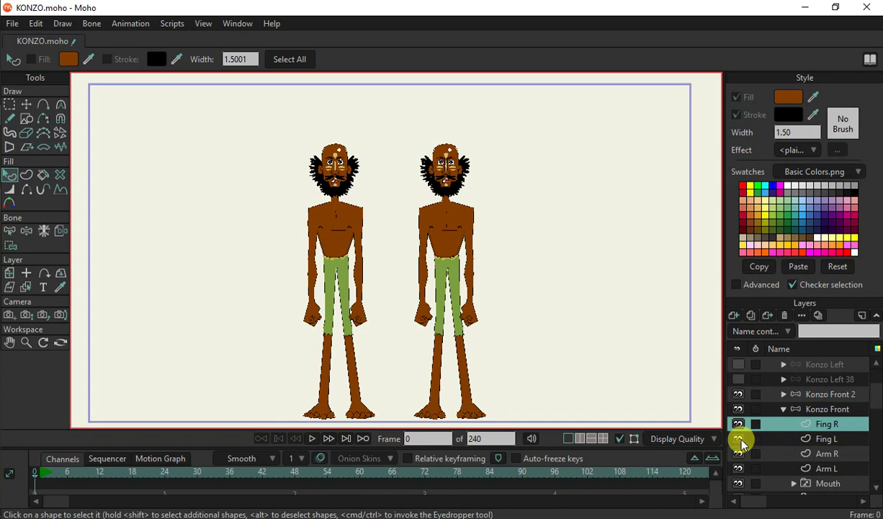
click(784, 441)
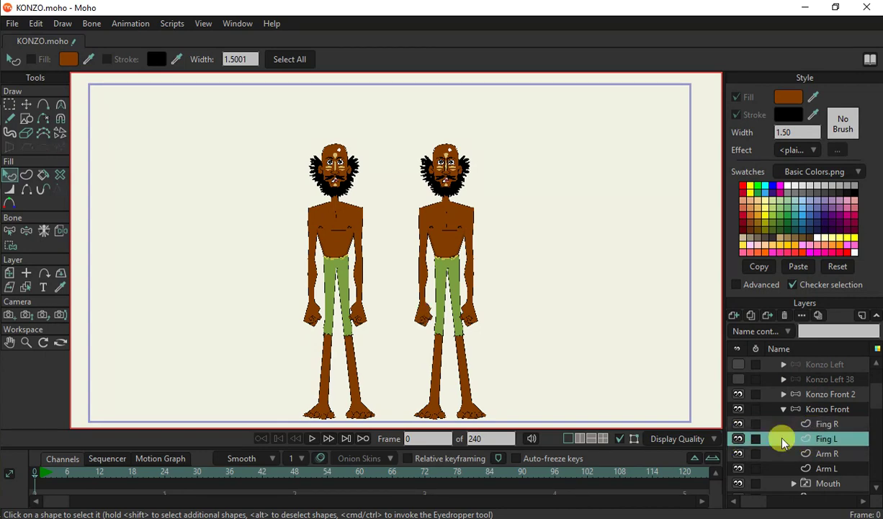
click(421, 311)
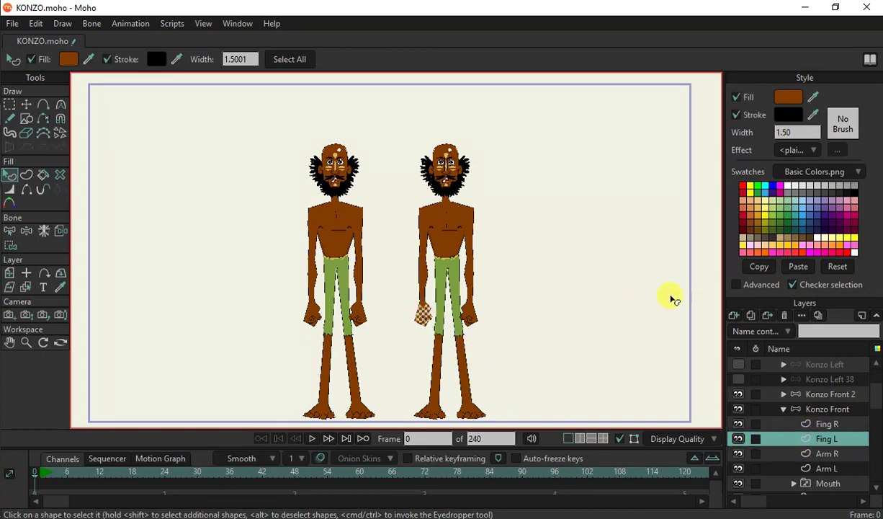
click(744, 286)
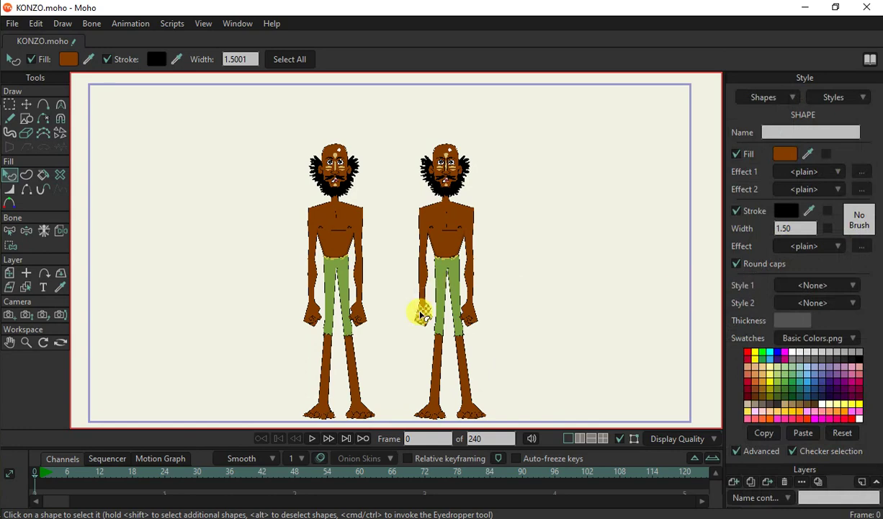
click(837, 101)
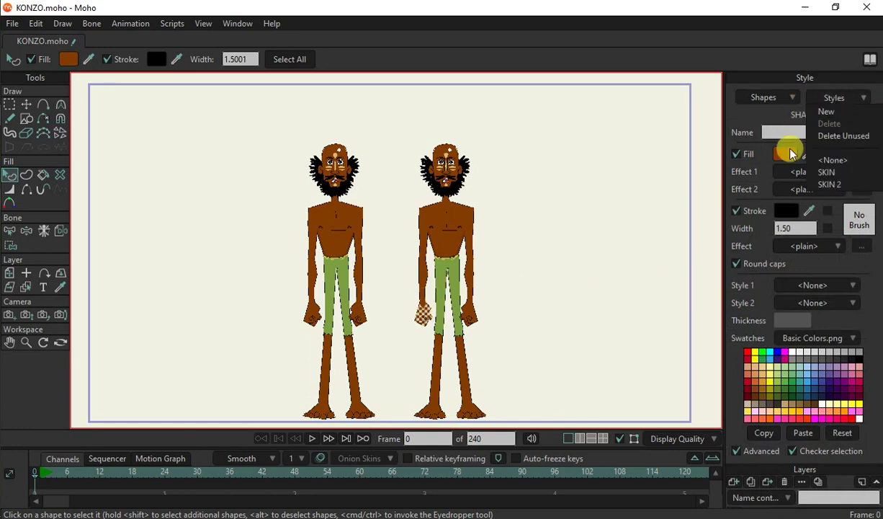
click(733, 115)
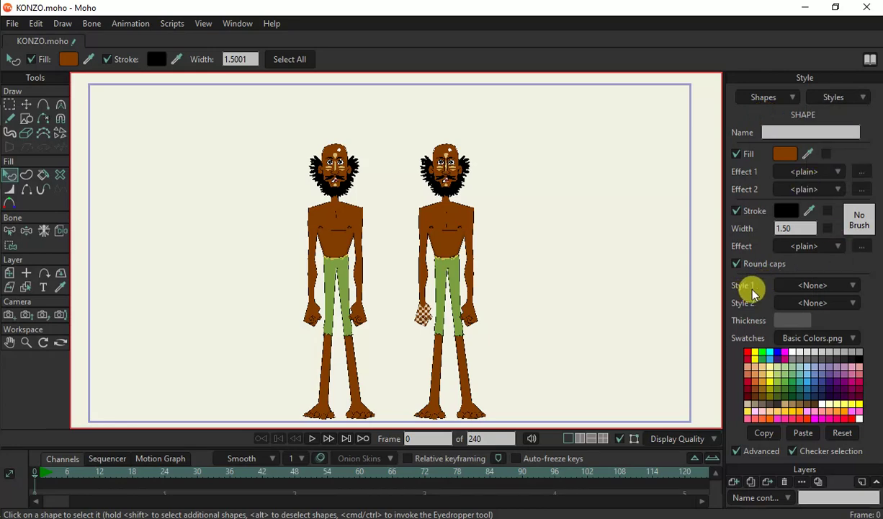
- Set the finger shape's Style 1 to SKIN 2, then select the Arm R layer
click(803, 286)
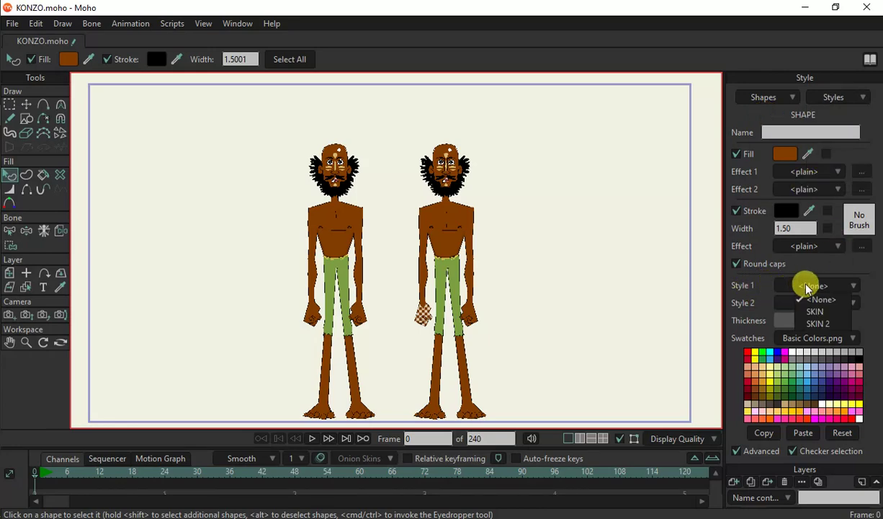
click(818, 326)
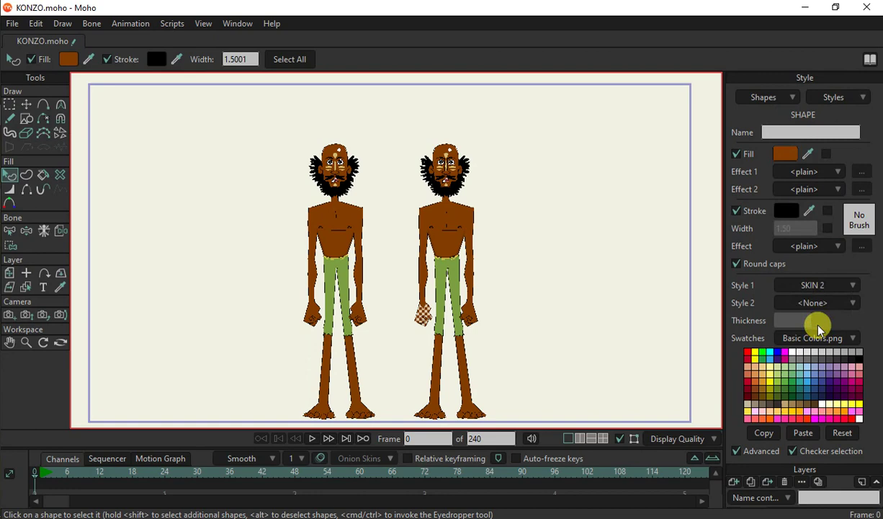
click(744, 452)
click(808, 454)
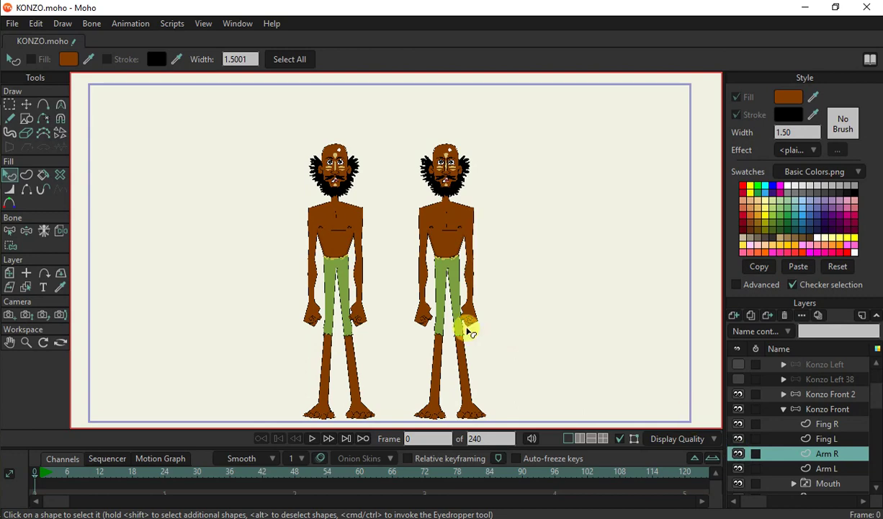
- Set the Arm R shape's Style 1 to SKIN 2, then select the Arm L layer
click(473, 280)
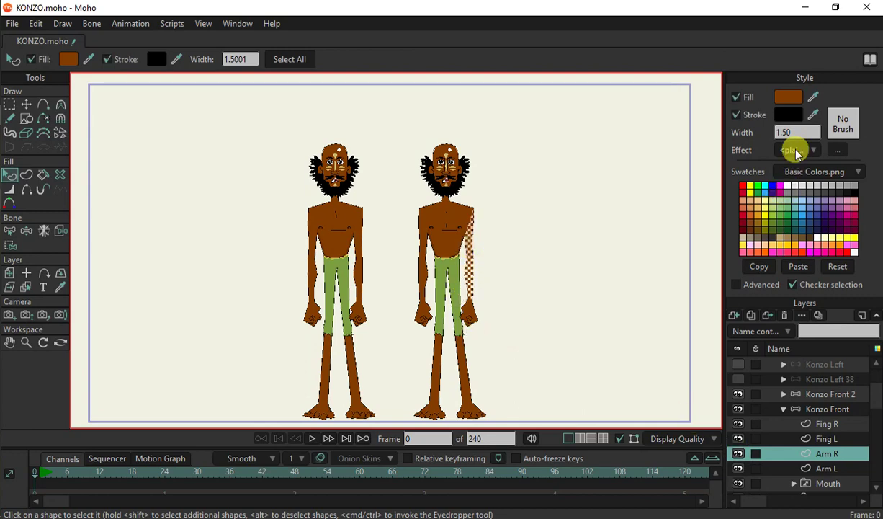
click(753, 287)
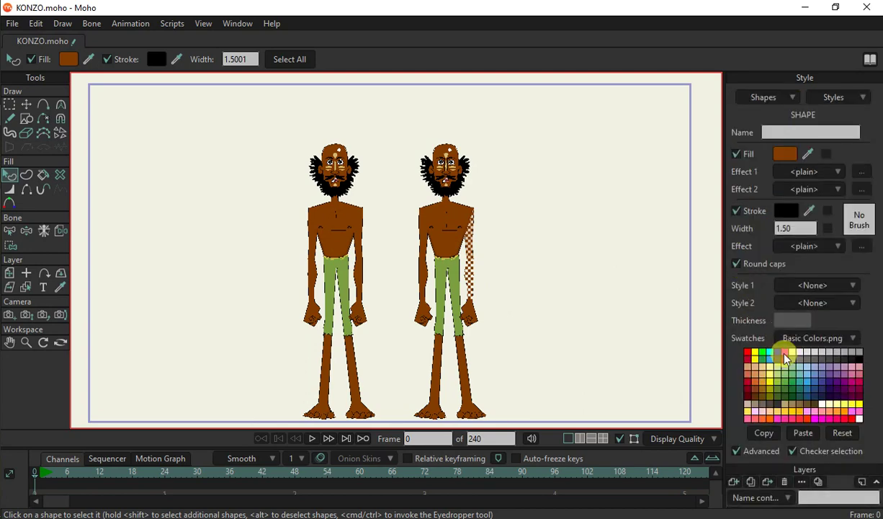
click(805, 287)
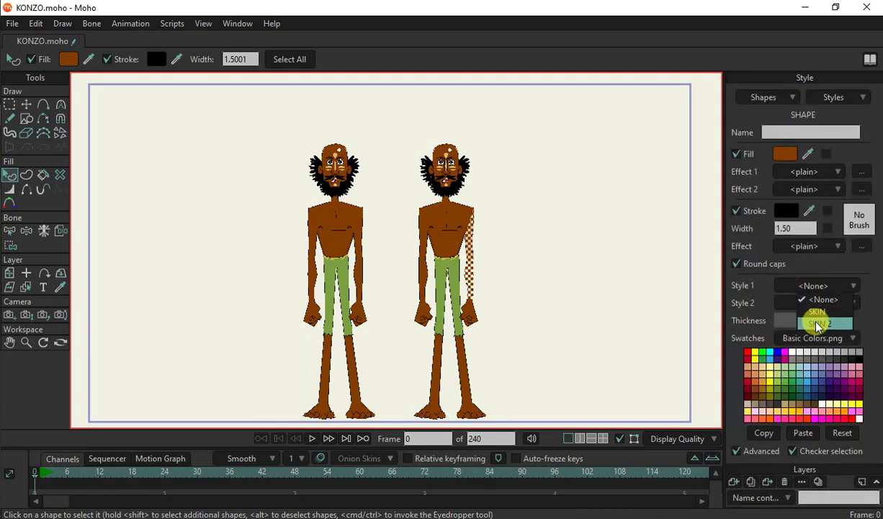
click(817, 325)
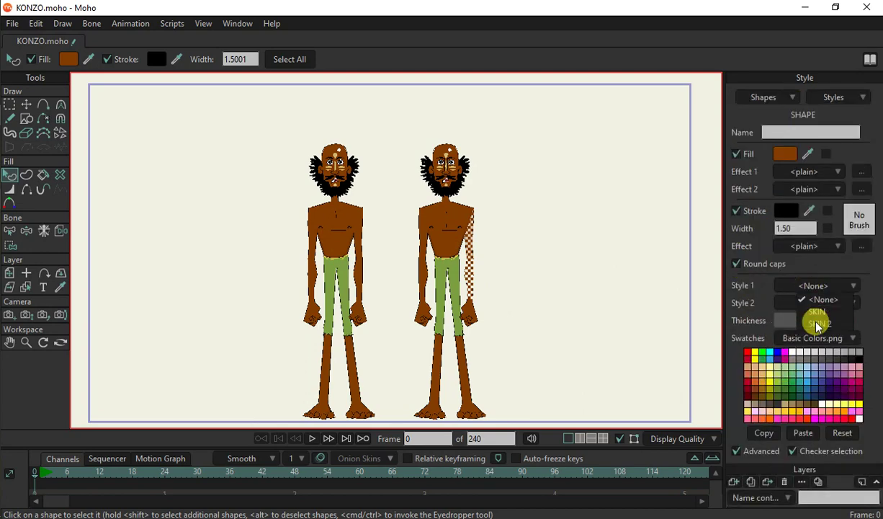
click(736, 451)
scroll(800, 449, down, 1)
click(824, 439)
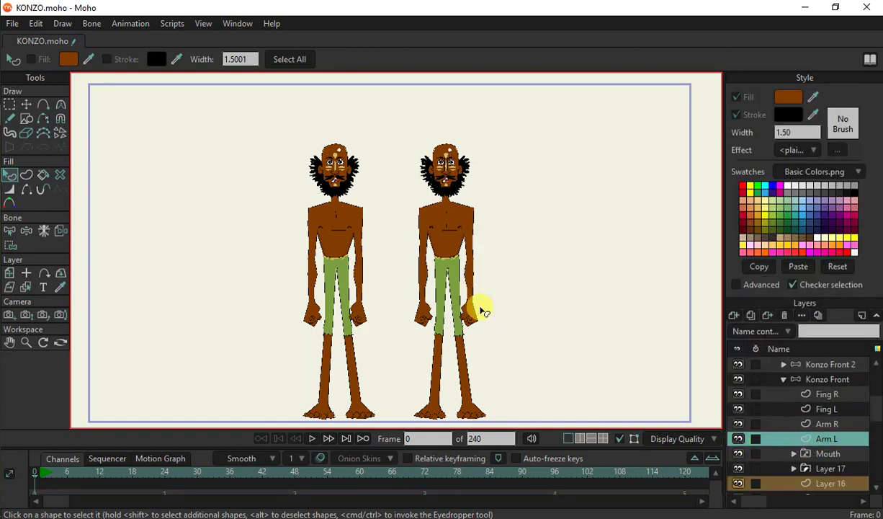
- Set the right figure's Arm L shape's Style 1 to SKIN 2 and collapse the advanced settings
click(420, 268)
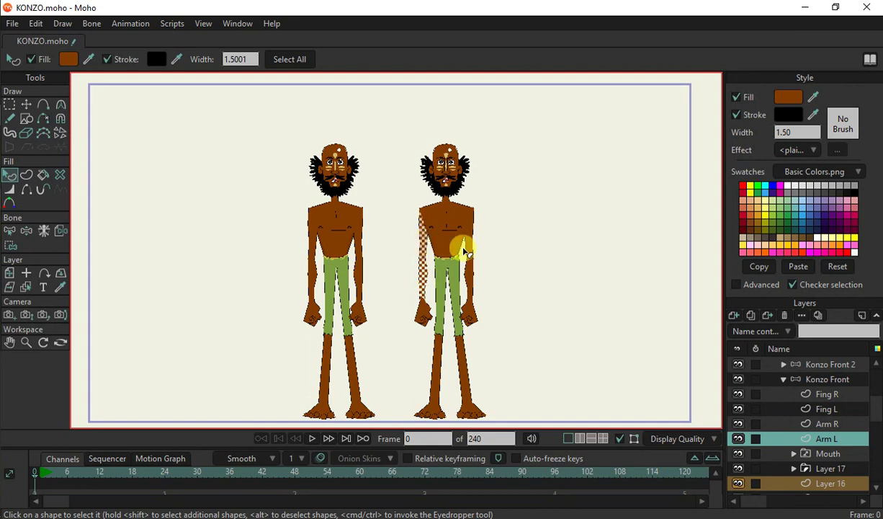
click(756, 285)
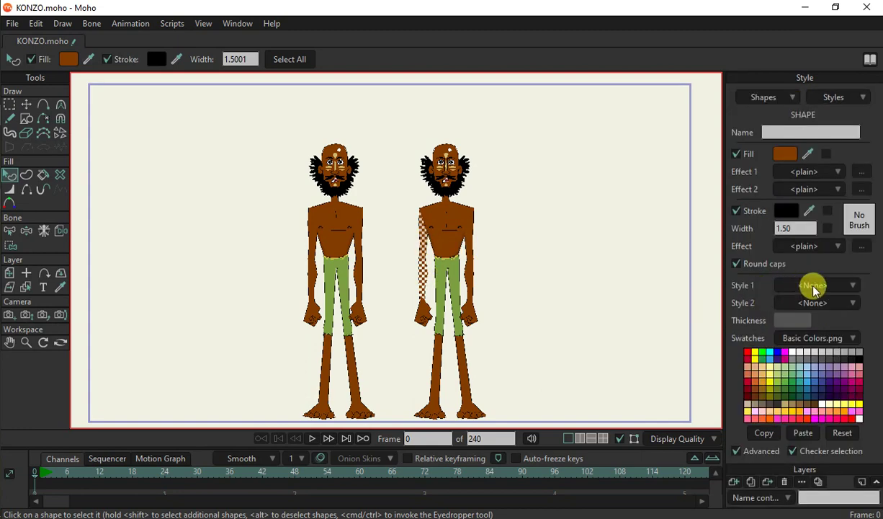
click(814, 286)
click(833, 326)
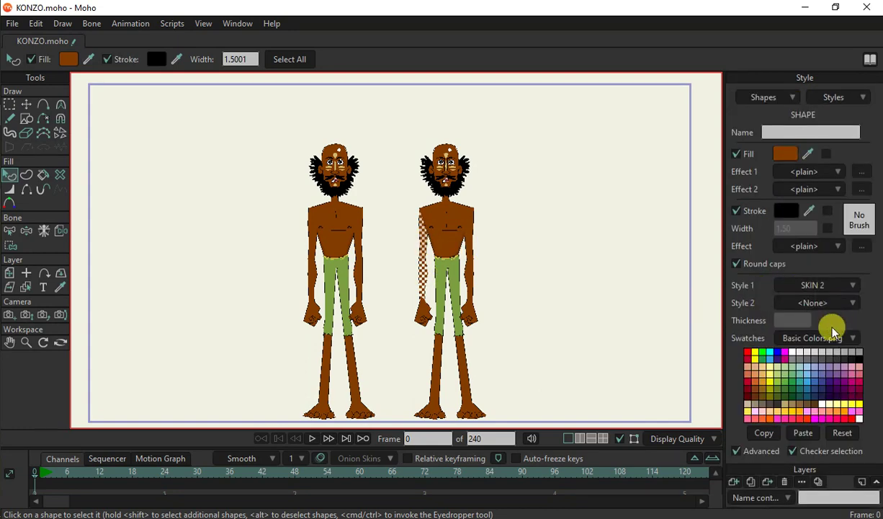
click(756, 451)
scroll(793, 443, down, 1)
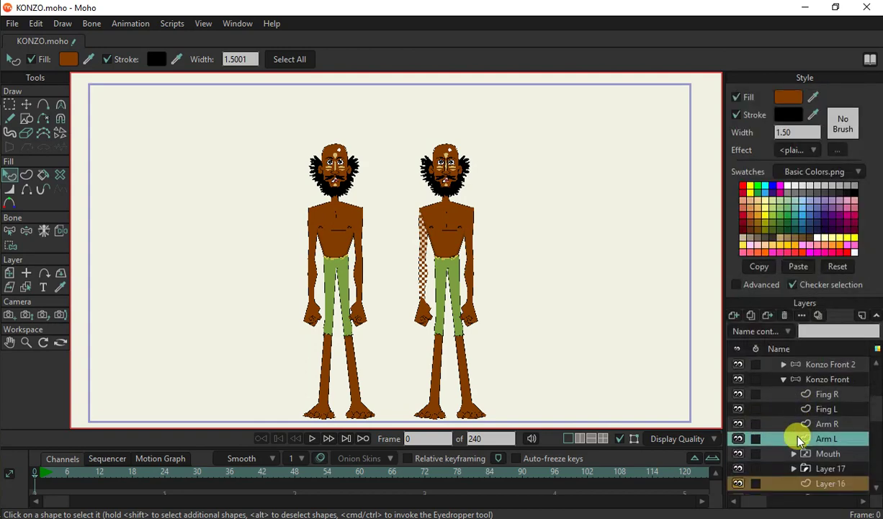
scroll(798, 439, down, 2)
- Toggle the nez layer's visibility, then link the right figure's head shape to SKIN 2
click(738, 423)
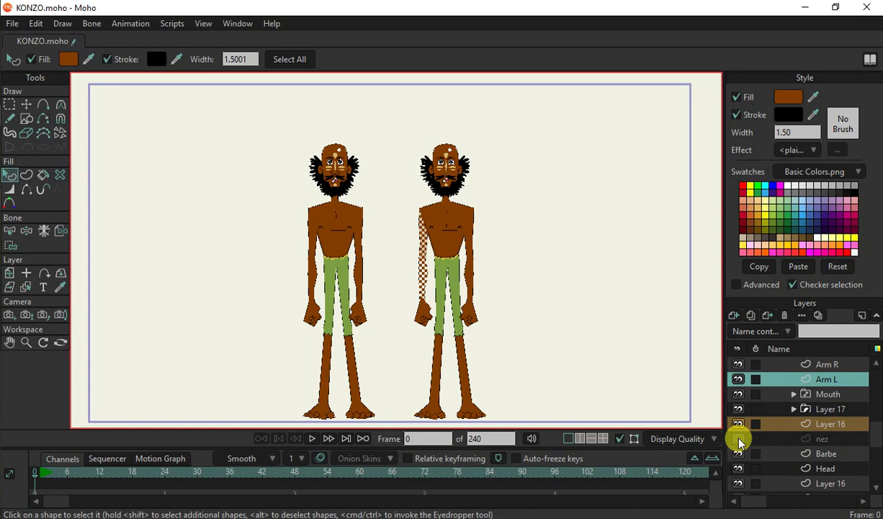
click(737, 439)
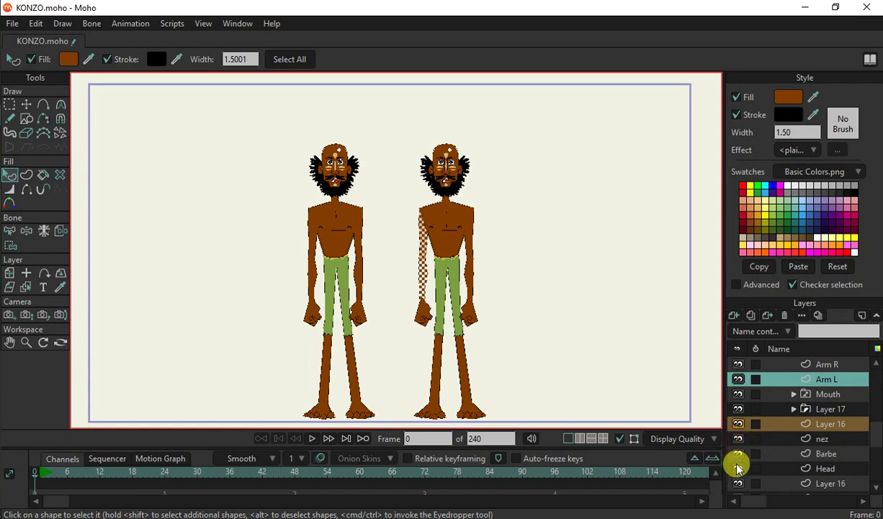
click(823, 469)
click(456, 164)
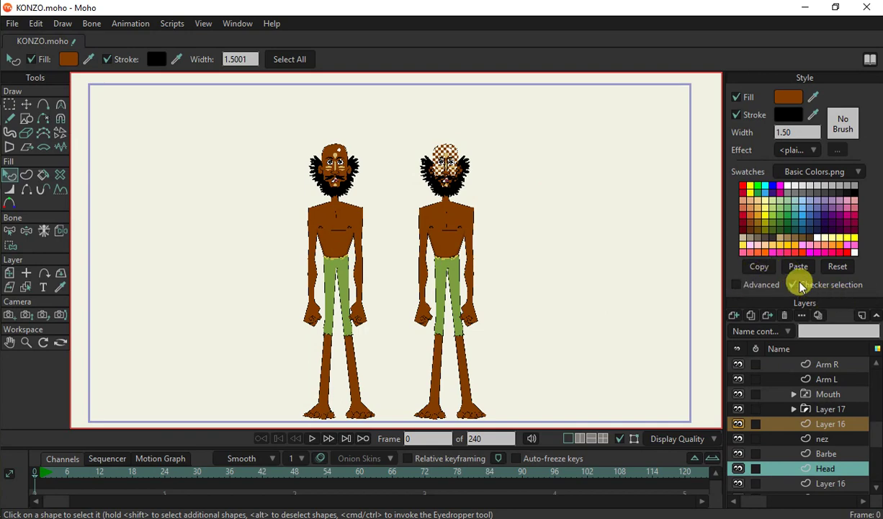
click(735, 284)
click(804, 287)
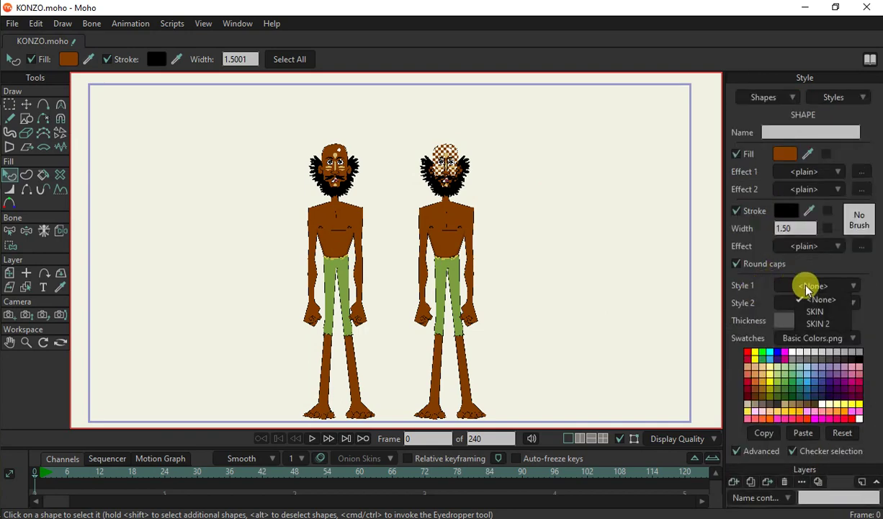
click(819, 323)
click(747, 451)
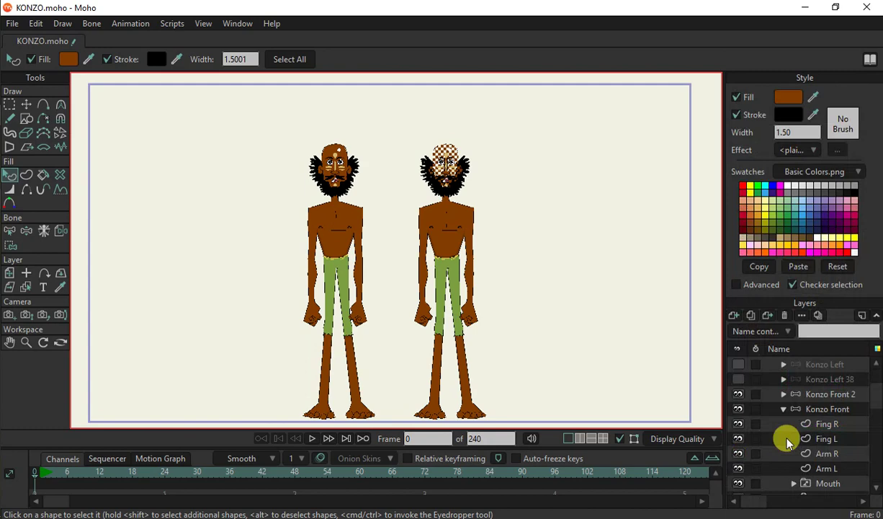
- Link the right figure's torso shape in the Body layer to SKIN 2
scroll(784, 437, down, 2)
scroll(826, 457, down, 2)
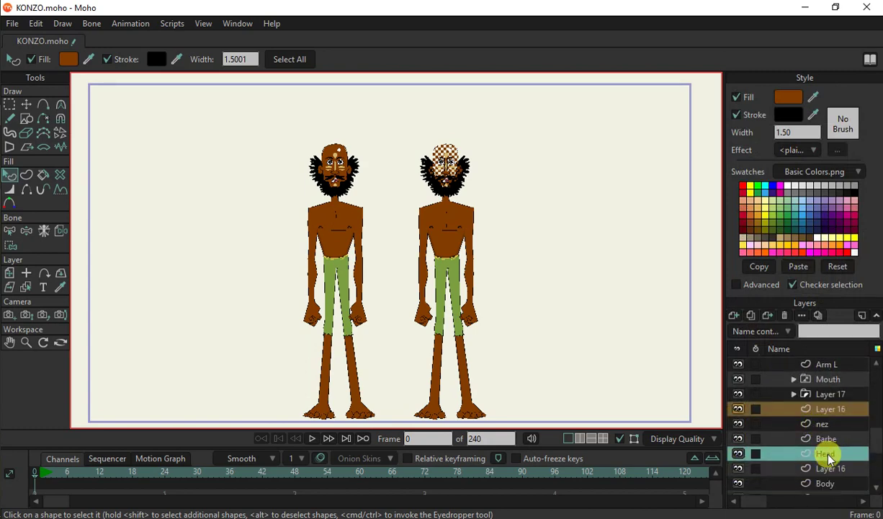
scroll(821, 447, down, 2)
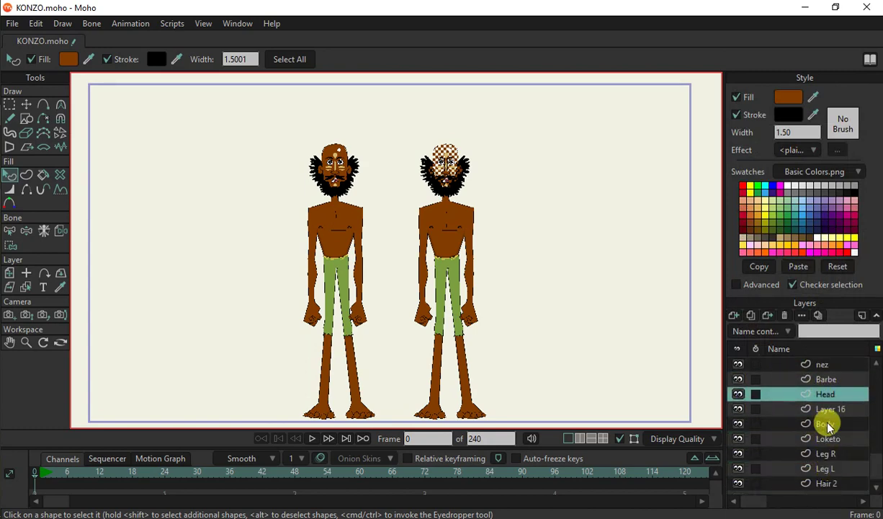
click(796, 424)
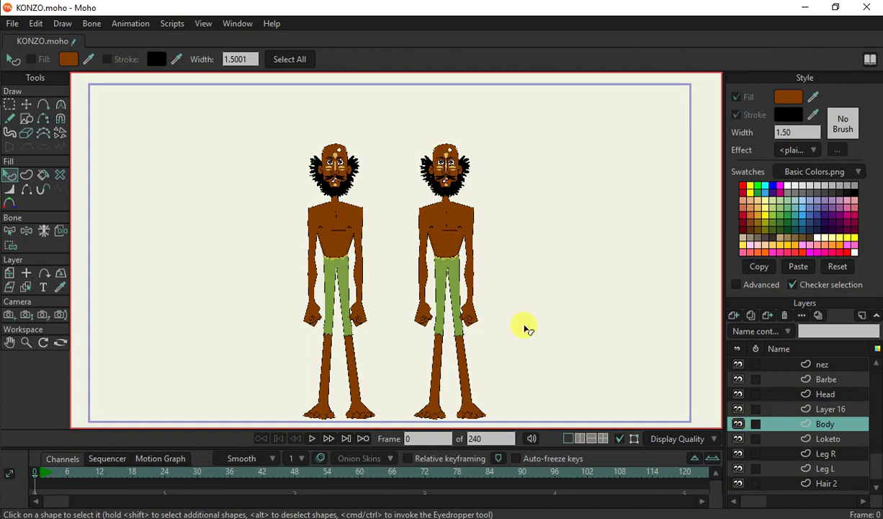
click(457, 247)
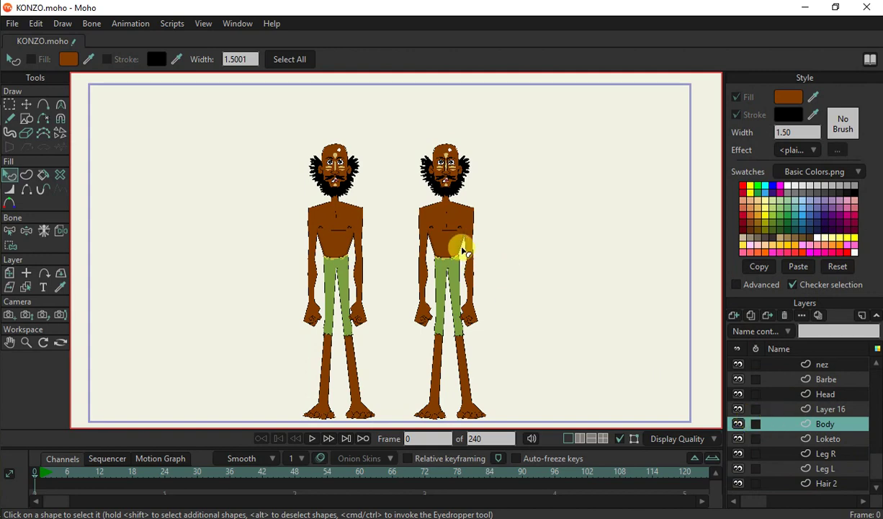
click(760, 284)
click(806, 282)
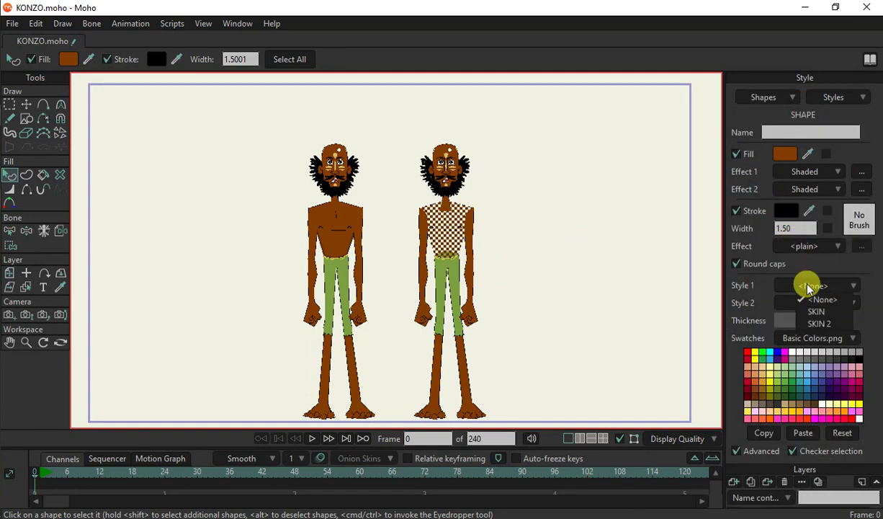
click(821, 324)
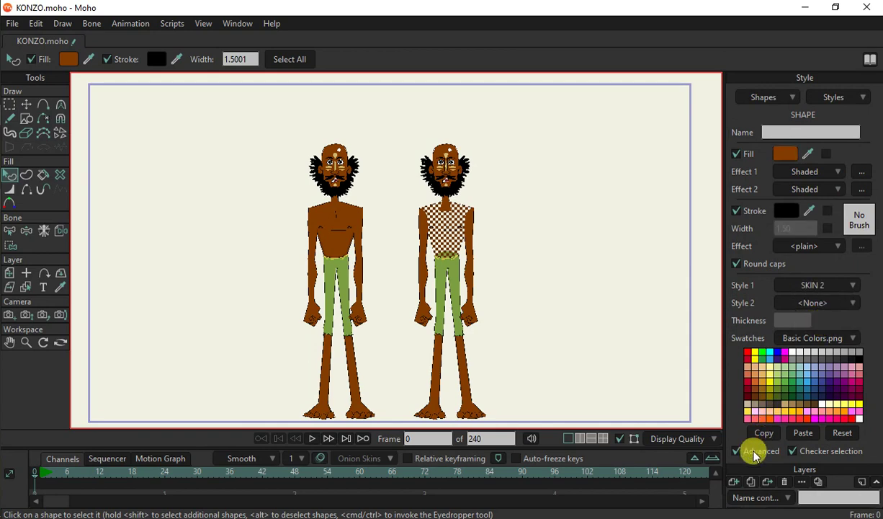
click(753, 452)
- Select the Leg R layer and briefly hide it to see which leg it is
scroll(786, 408, down, 1)
scroll(789, 418, down, 2)
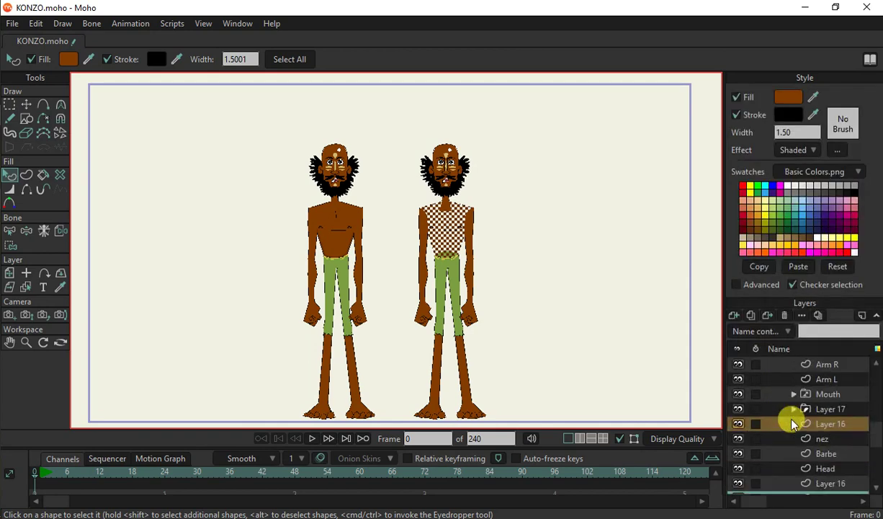
scroll(792, 421, down, 1)
scroll(788, 418, down, 1)
scroll(817, 425, down, 2)
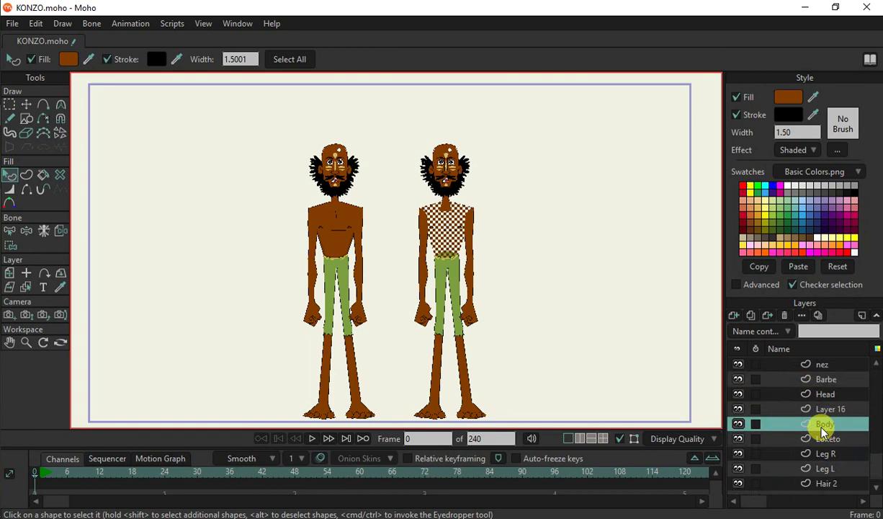
click(825, 451)
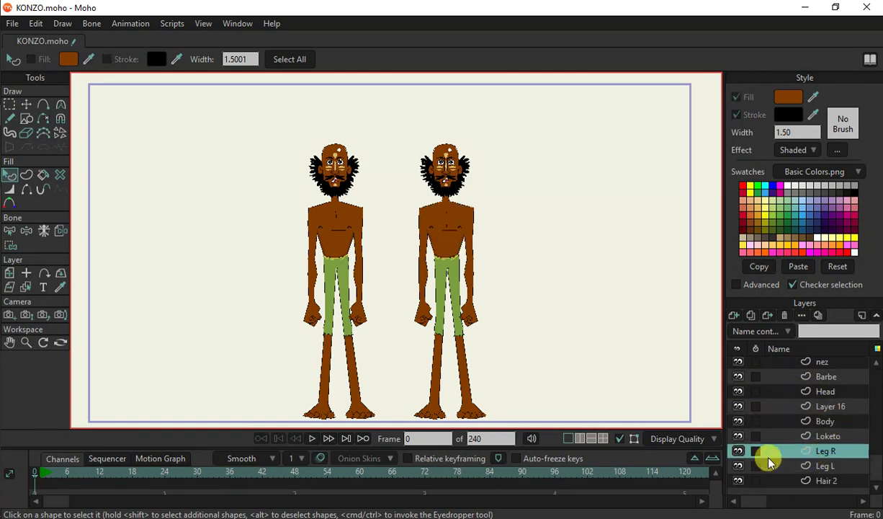
click(737, 451)
click(738, 451)
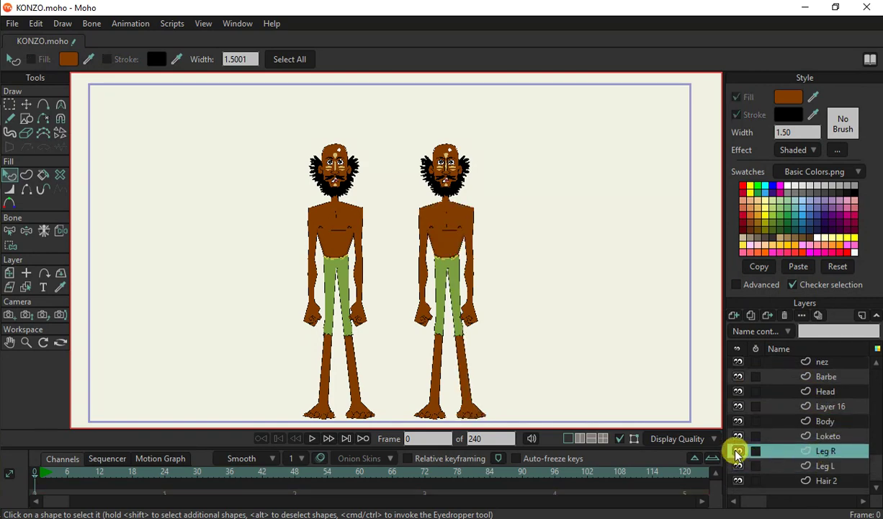
- Link the plain-filled lower leg shape in Leg R to SKIN 2
click(468, 396)
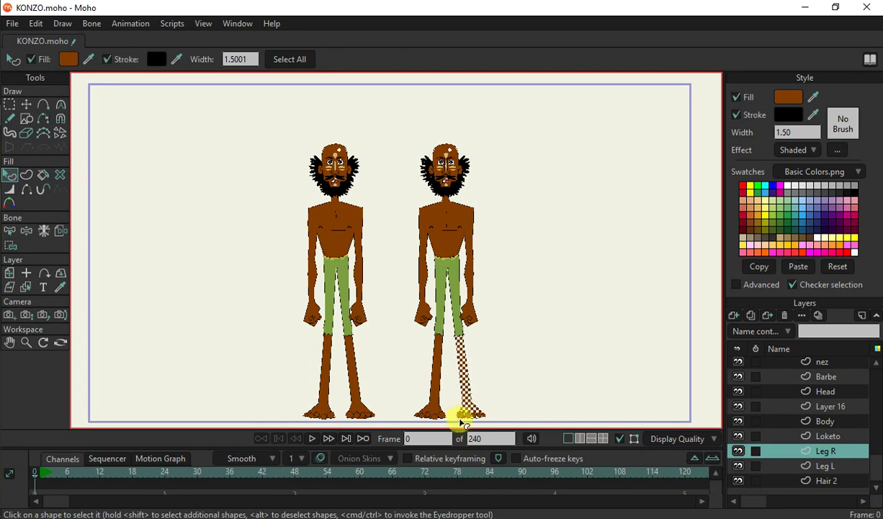
click(468, 416)
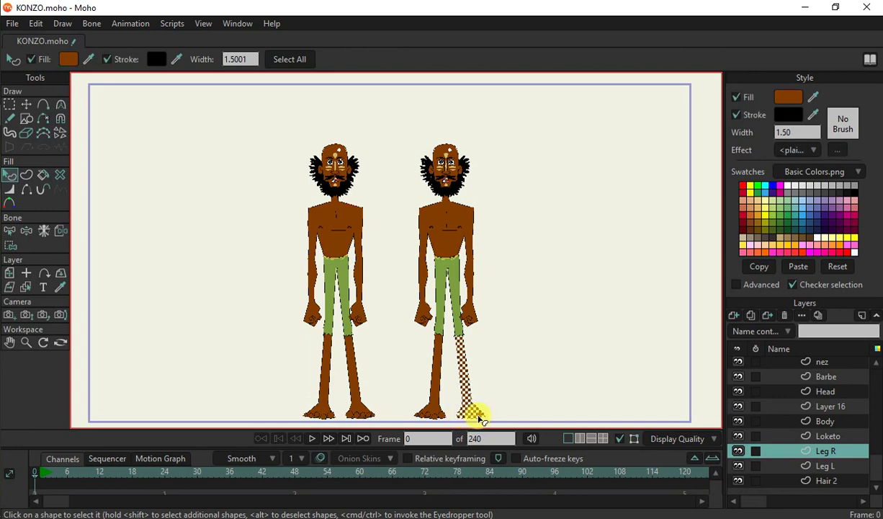
click(752, 285)
click(796, 285)
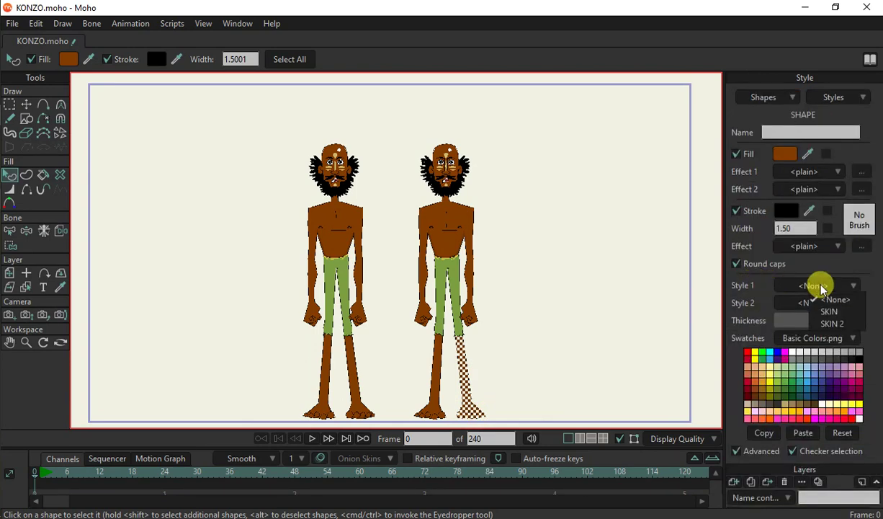
click(832, 324)
click(756, 450)
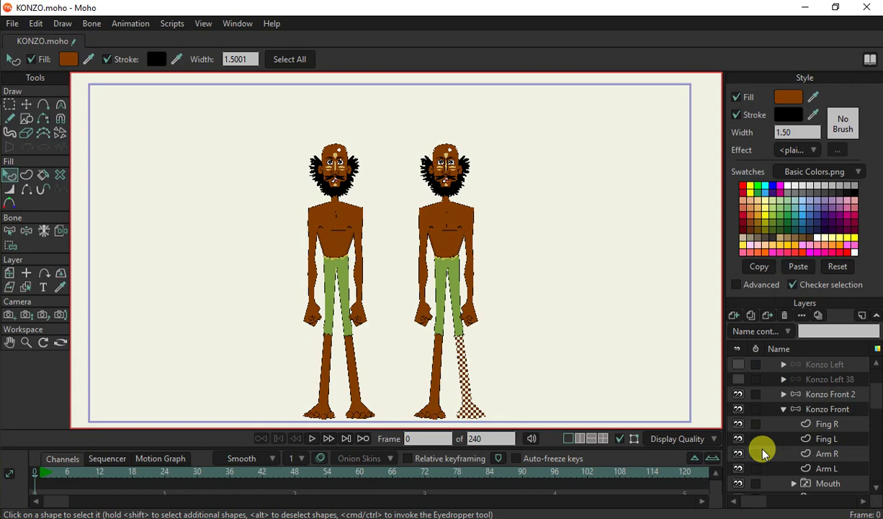
scroll(790, 441, down, 2)
scroll(789, 433, down, 1)
scroll(786, 389, down, 1)
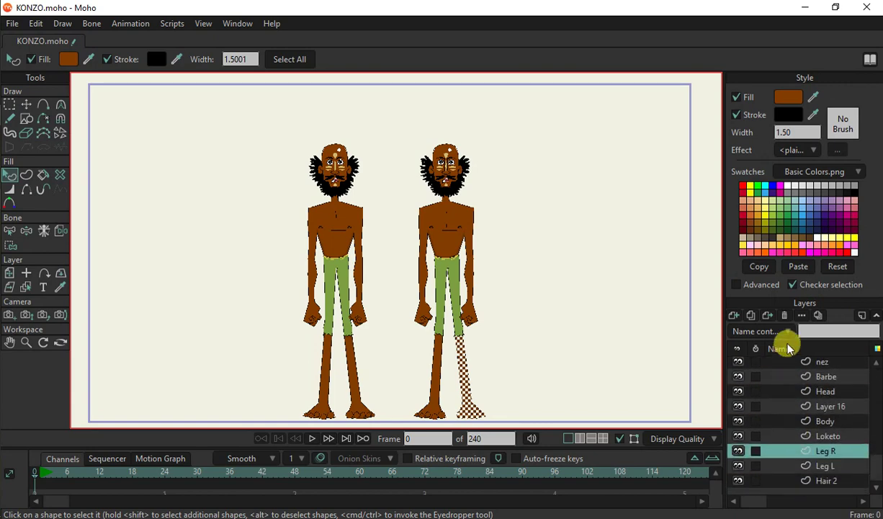
- Link the right figure's plain-filled leg shape in Leg L to SKIN 2
click(824, 466)
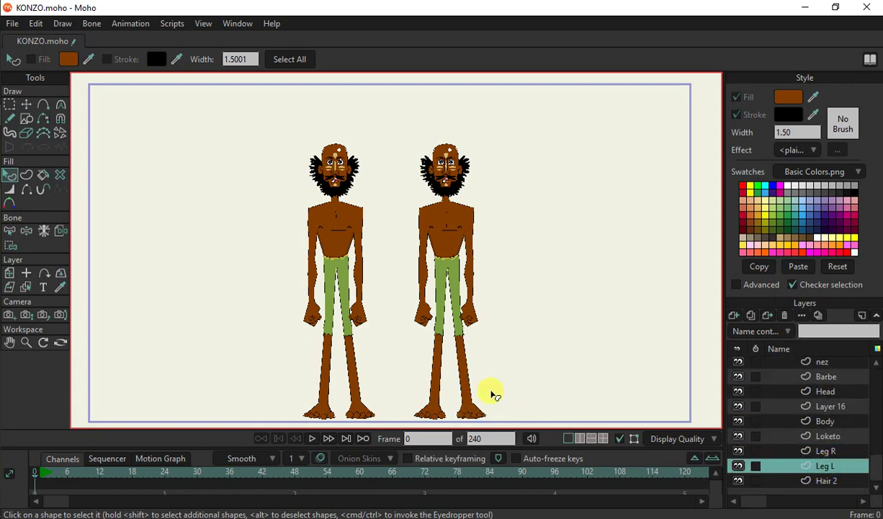
click(436, 407)
click(436, 416)
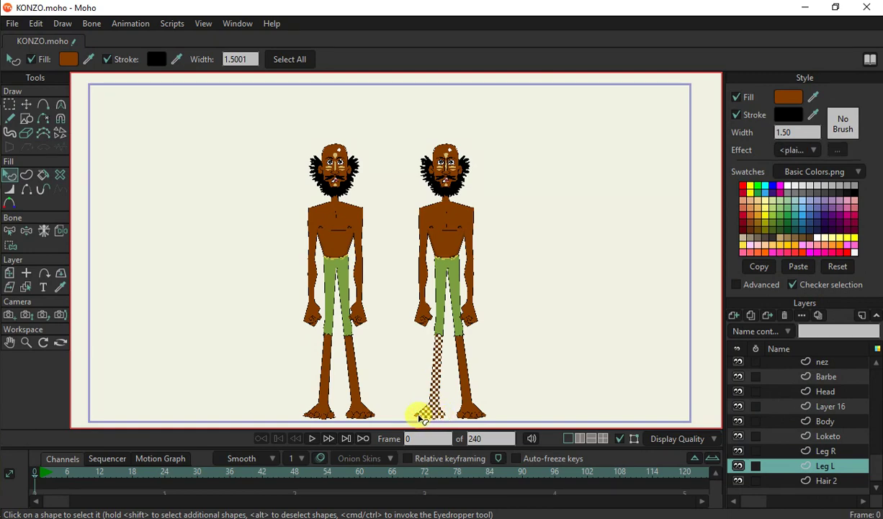
click(754, 286)
click(810, 286)
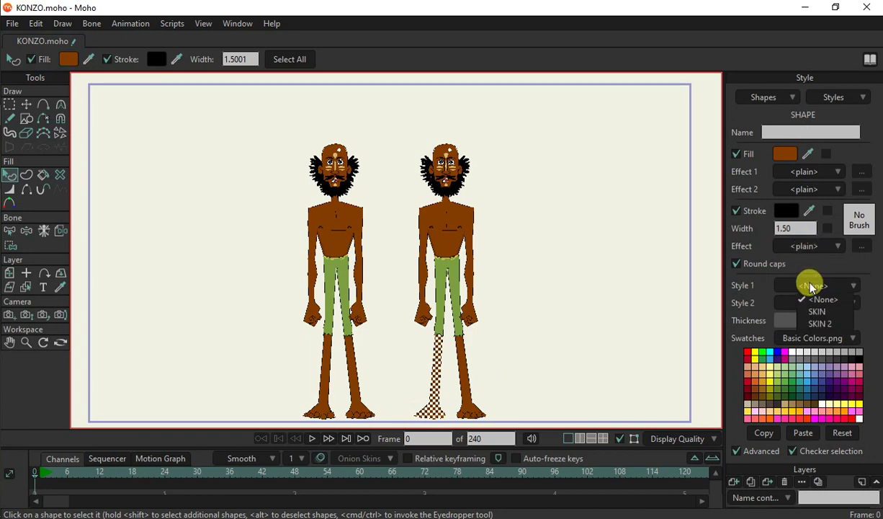
click(823, 323)
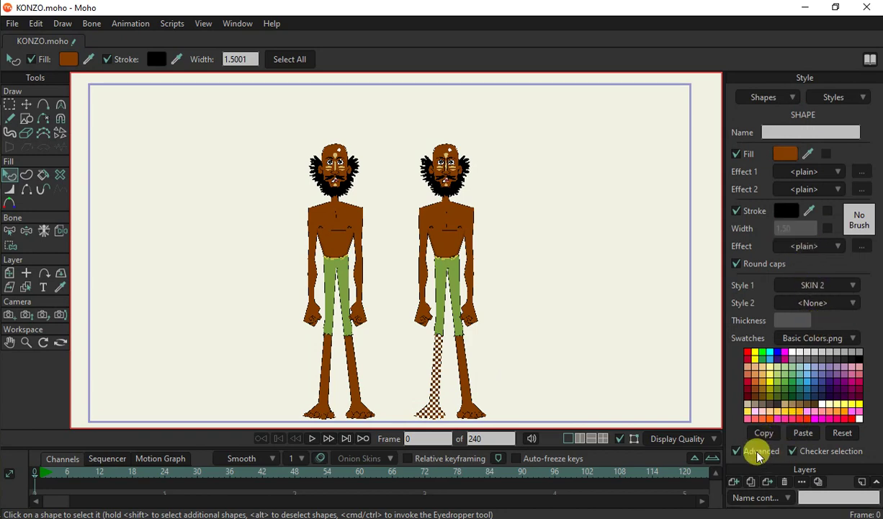
click(754, 451)
scroll(805, 453, down, 5)
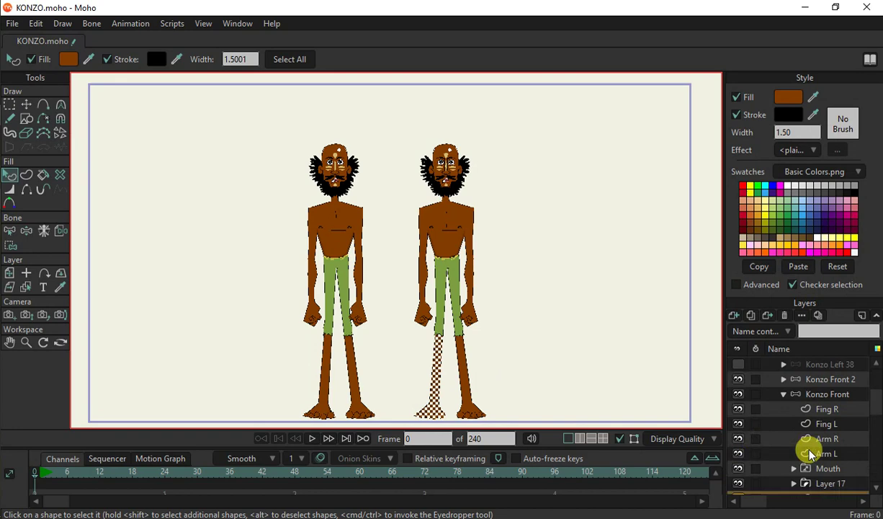
scroll(837, 476, down, 1)
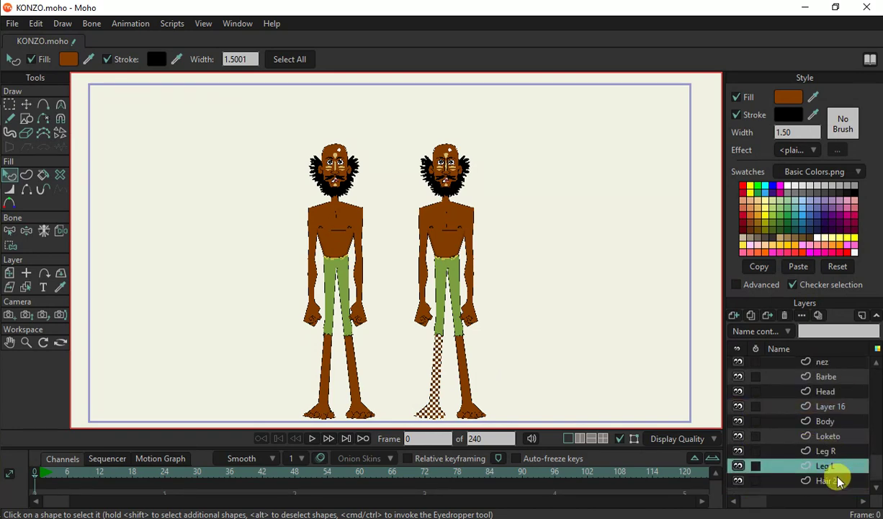
- Find the Head layer and link its head skin shape to SKIN 2 too
click(838, 478)
click(828, 451)
click(828, 435)
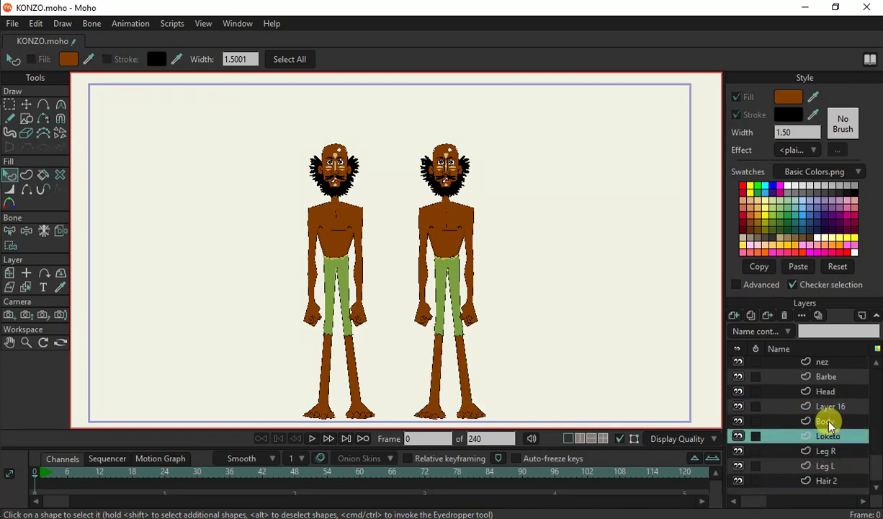
click(828, 422)
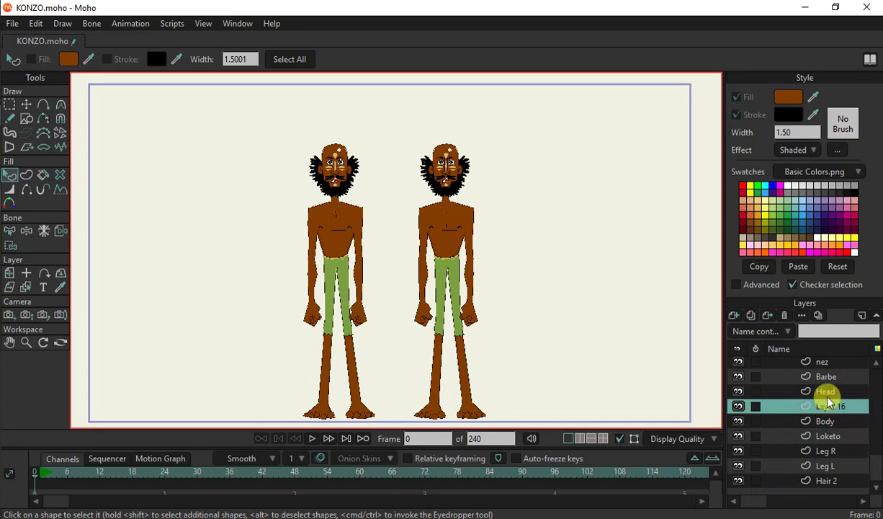
click(828, 394)
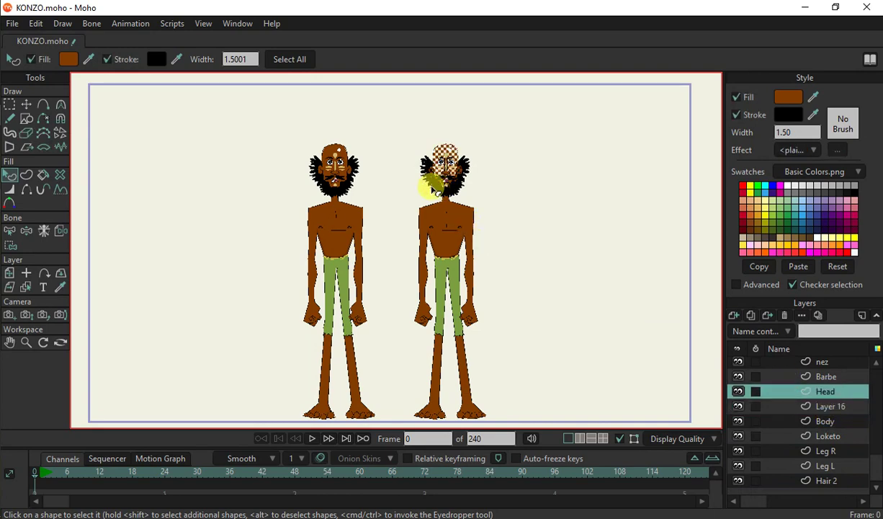
scroll(436, 184, up, 1)
click(450, 207)
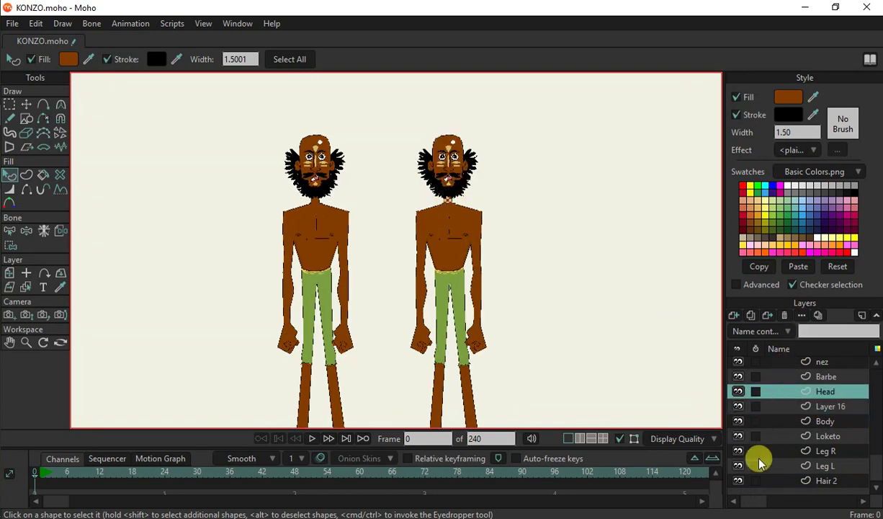
click(736, 286)
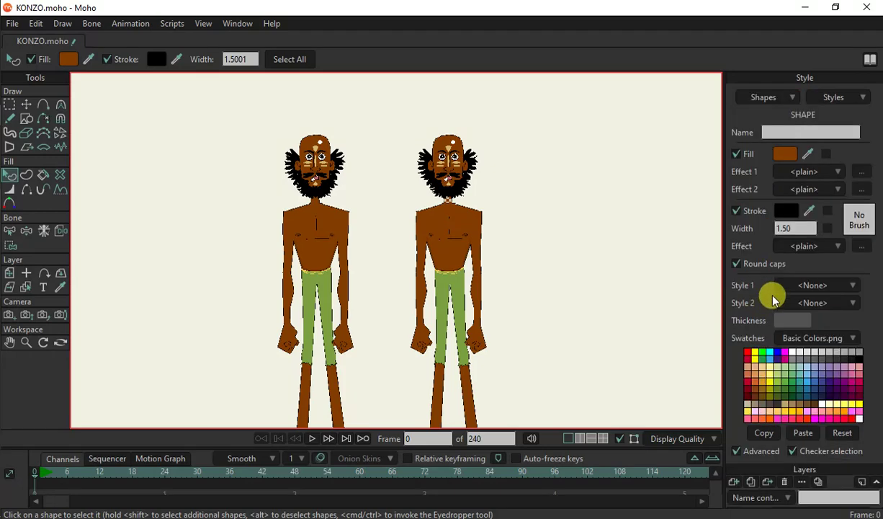
click(803, 286)
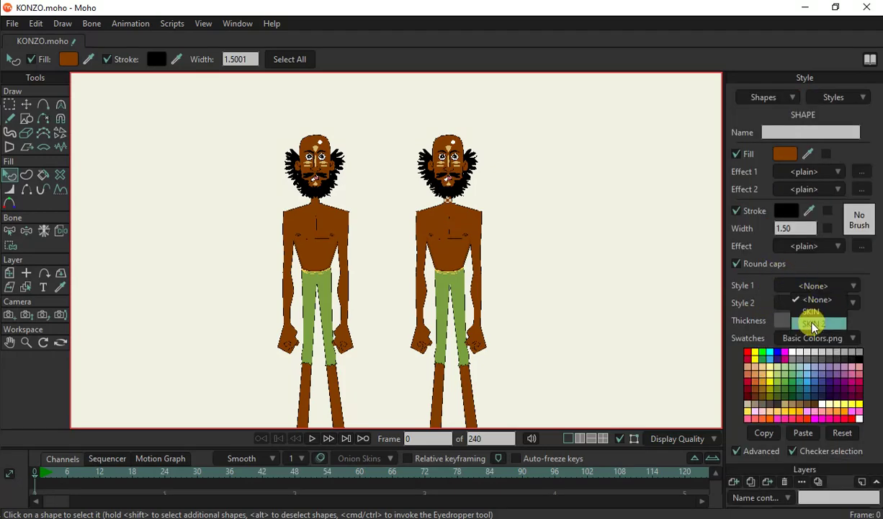
click(810, 324)
scroll(539, 281, down, 1)
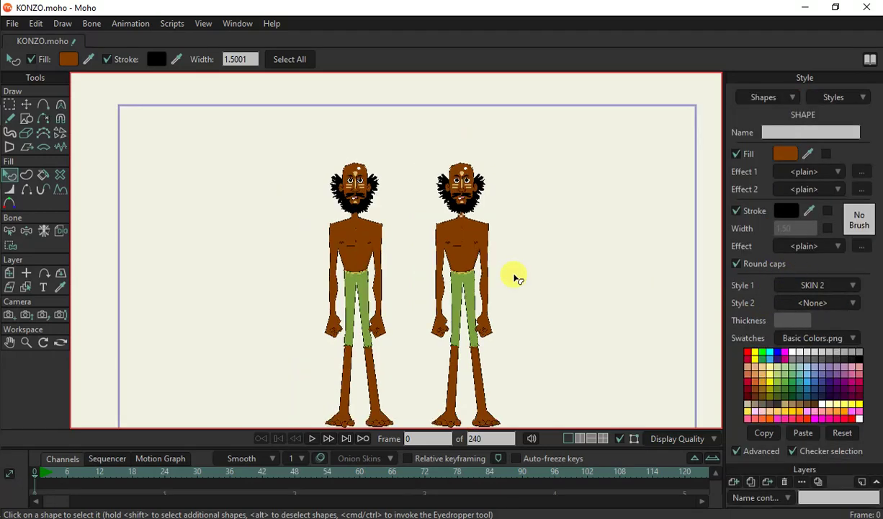
click(737, 452)
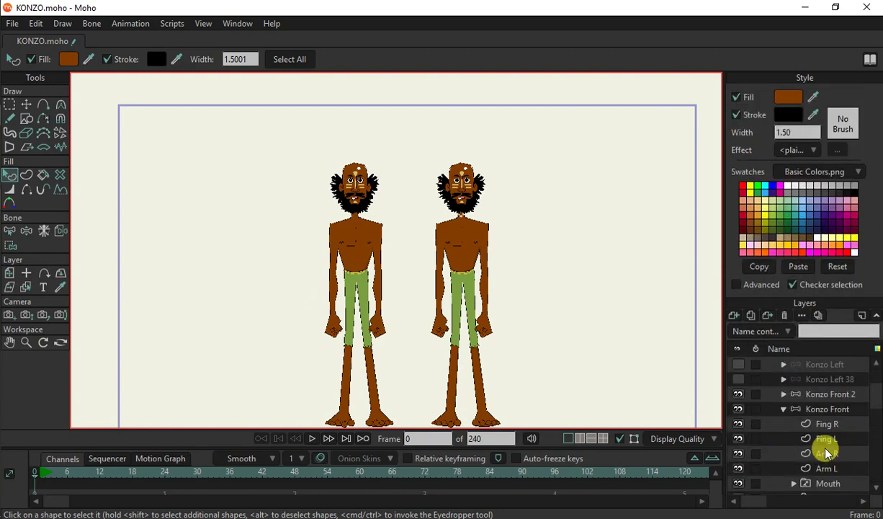
- Select SKIN 2 under Konzo Front and preview a lighter, then pure black, fill colour
click(821, 411)
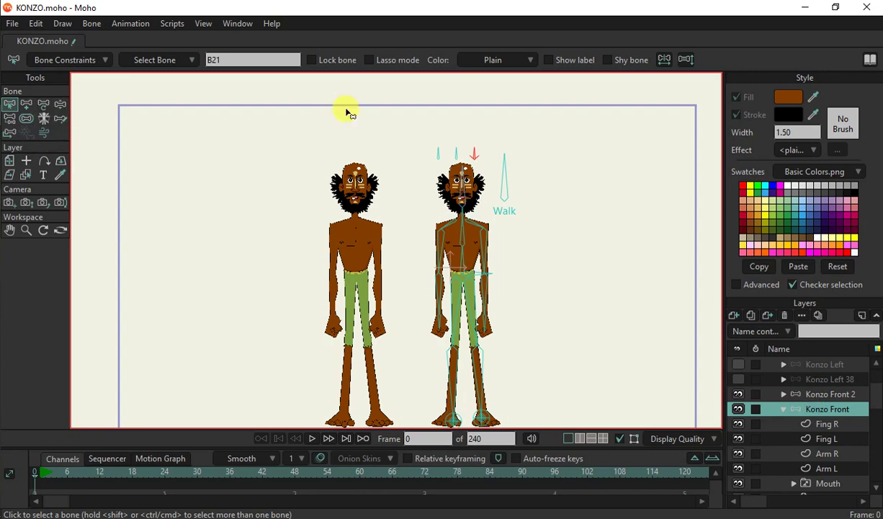
click(736, 285)
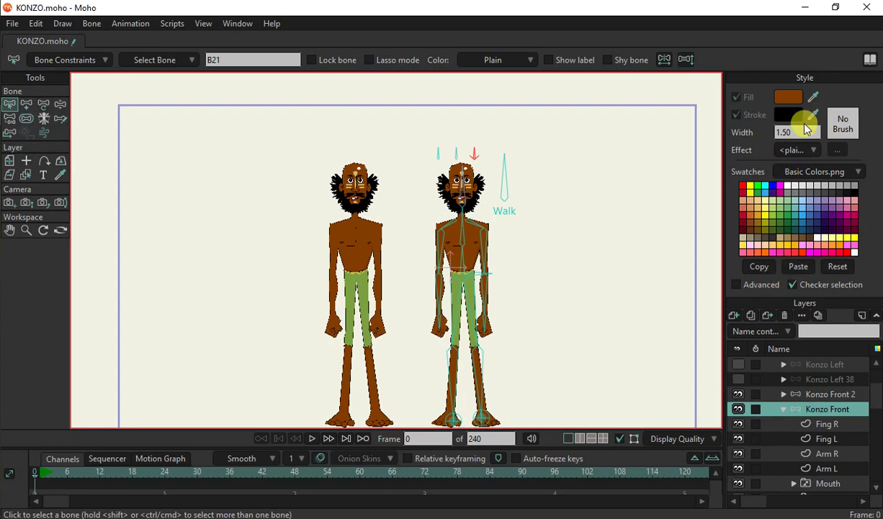
click(832, 97)
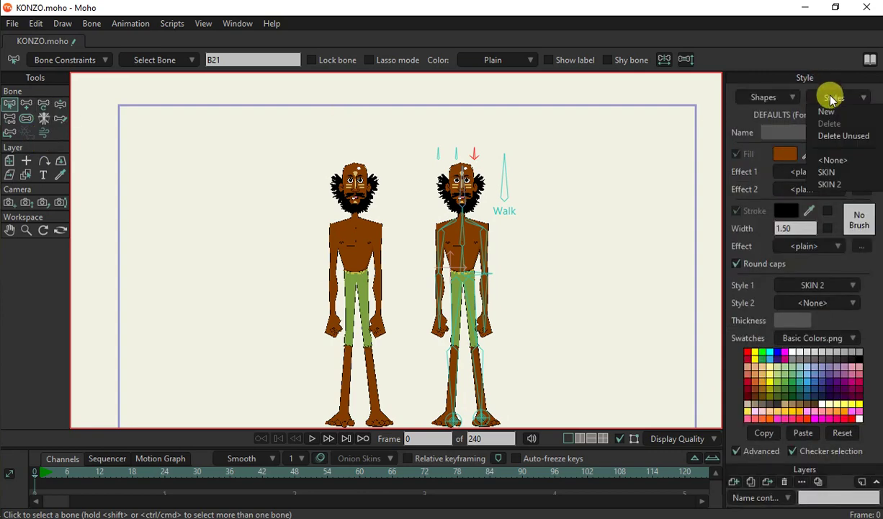
click(839, 184)
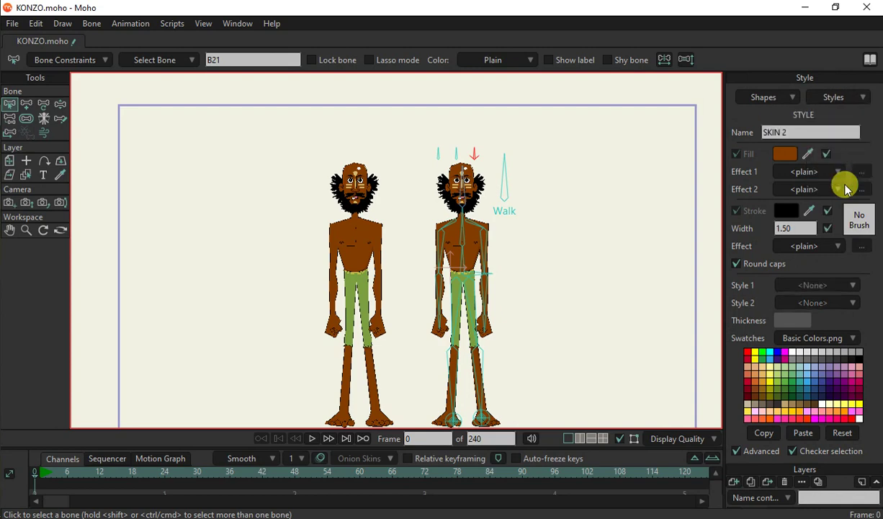
click(788, 154)
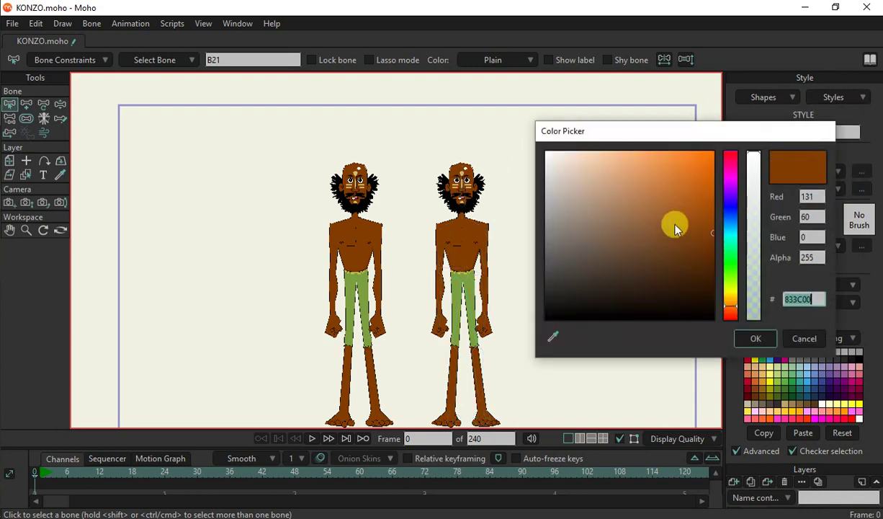
click(658, 174)
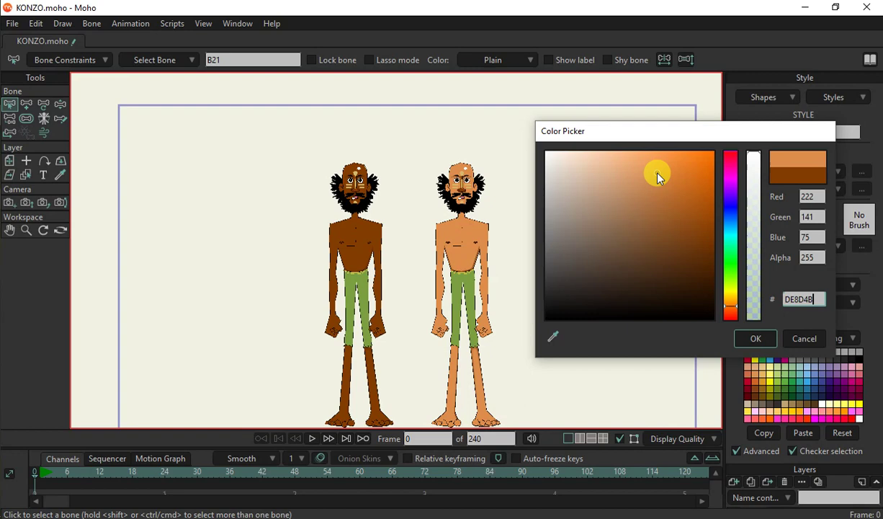
click(638, 175)
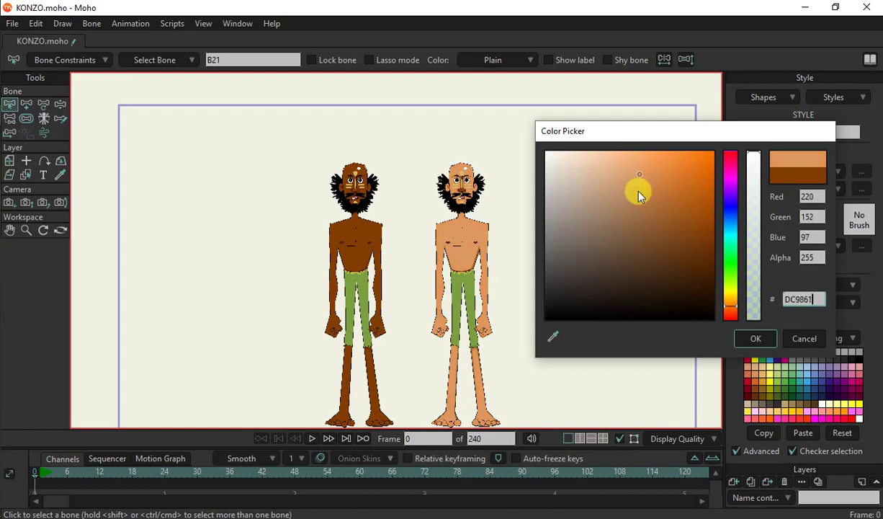
mouse_move(638, 194)
mouse_down()
mouse_move(711, 276)
mouse_move(546, 325)
mouse_up()
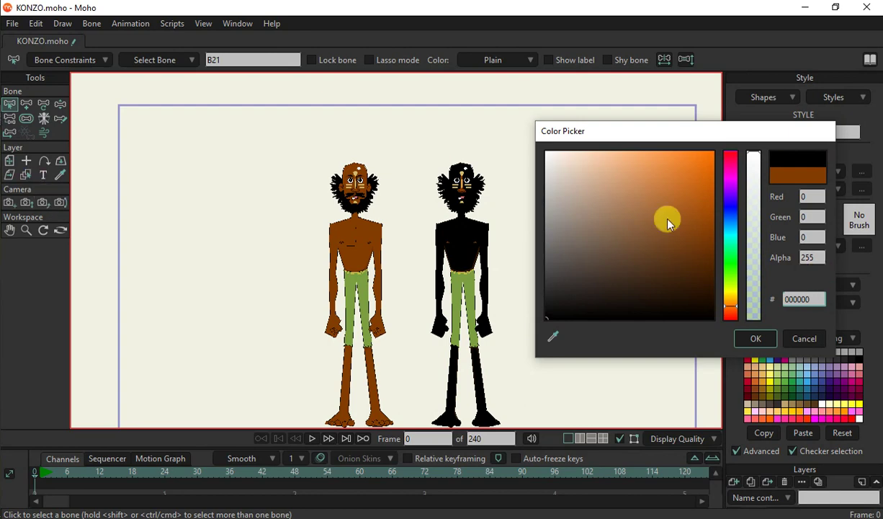
- Try orange-brown, magenta, deep purple and vivid green skin tones in the Color Picker
click(592, 276)
click(665, 209)
drag(682, 193, 686, 191)
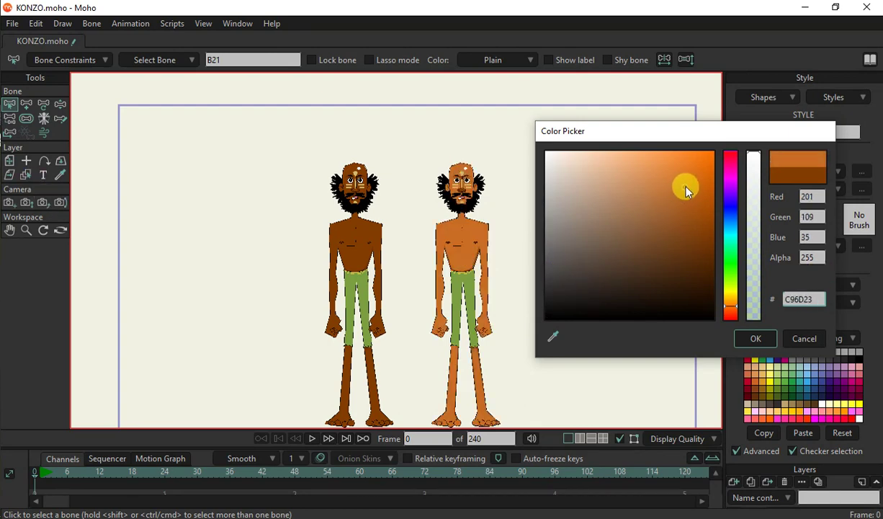
click(731, 173)
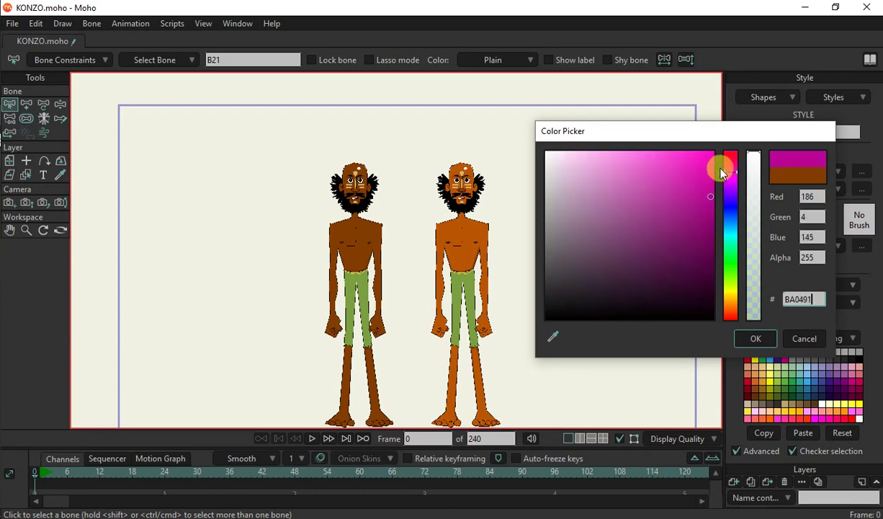
mouse_move(698, 263)
mouse_down()
mouse_move(706, 276)
mouse_move(732, 272)
mouse_up()
click(697, 293)
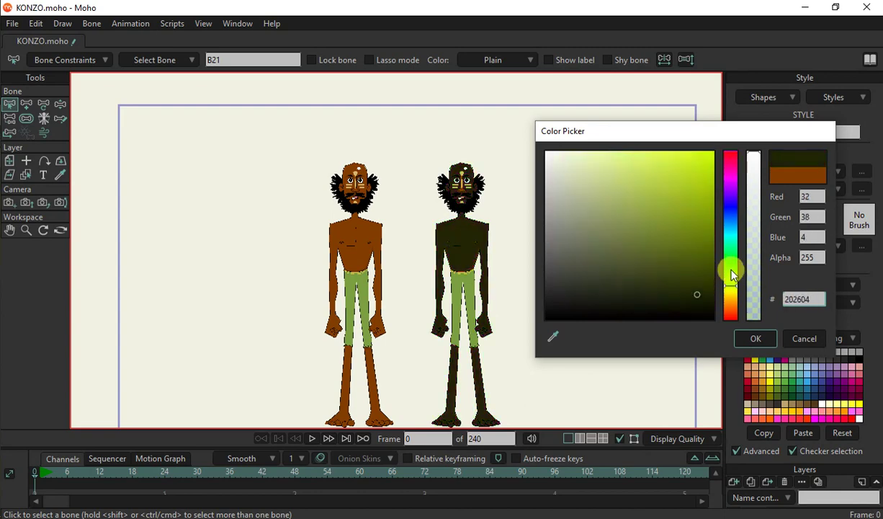
click(710, 183)
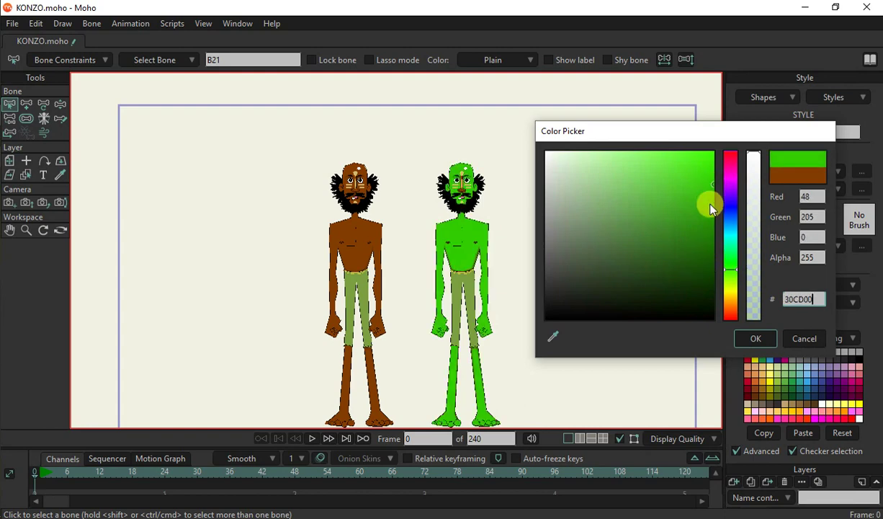
mouse_move(706, 199)
mouse_down()
mouse_move(718, 226)
mouse_move(699, 281)
mouse_move(710, 254)
mouse_move(685, 187)
mouse_move(554, 165)
mouse_move(573, 183)
mouse_move(539, 128)
mouse_up()
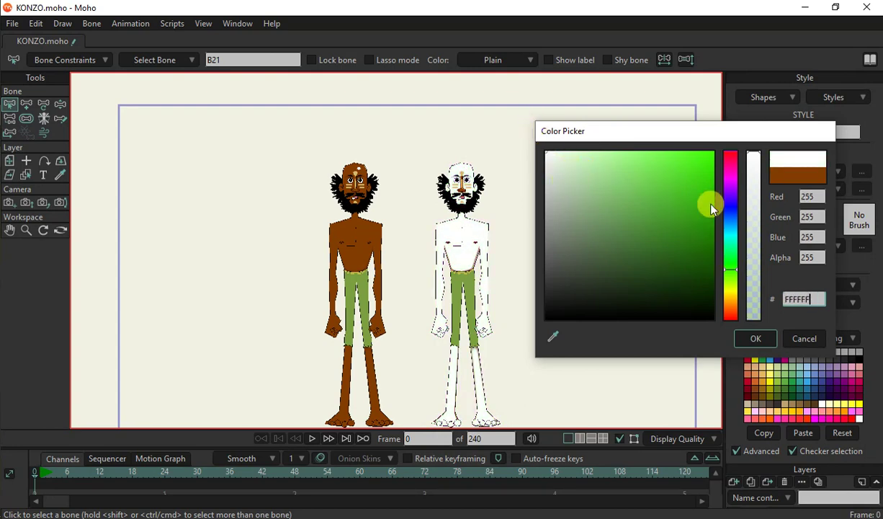
- Preview the skin in black, then cancel to revert it to brown
click(750, 340)
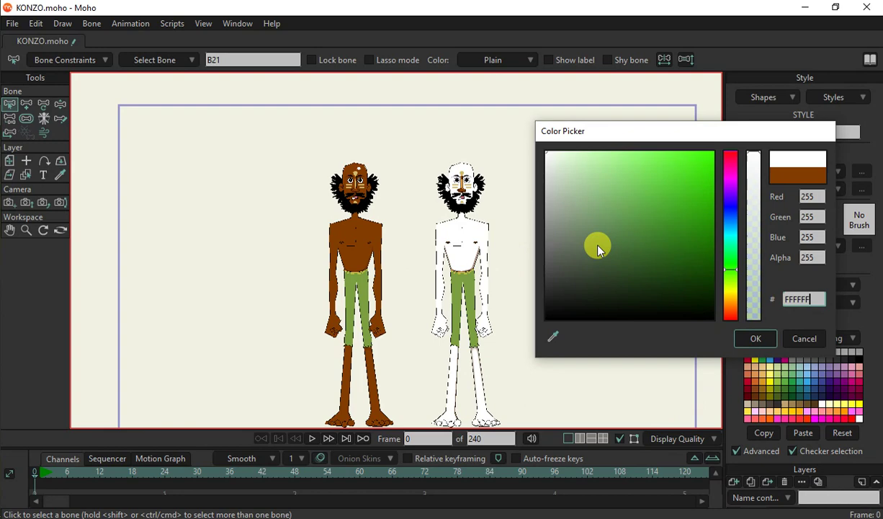
mouse_move(597, 249)
mouse_down()
mouse_move(592, 299)
mouse_move(711, 332)
mouse_move(703, 342)
mouse_up()
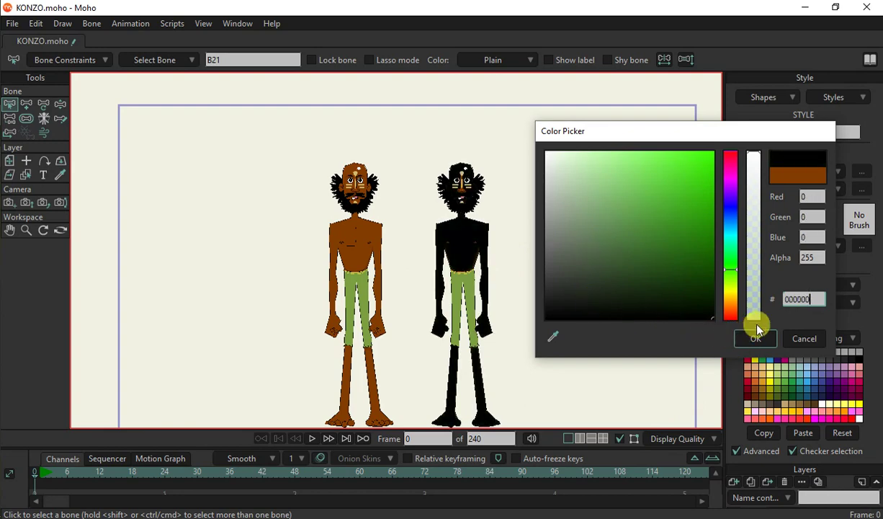
click(801, 338)
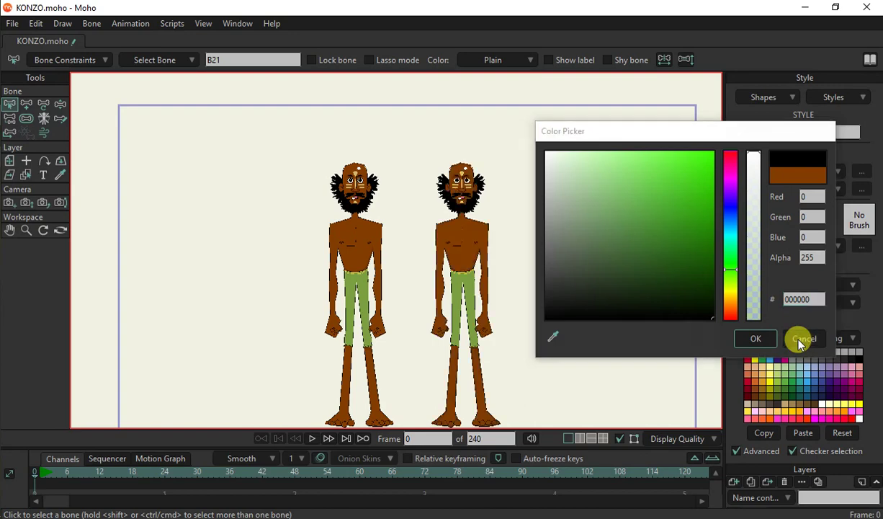
- Set the SKIN 2 fill to bright orange FF7B10 and confirm it
click(784, 154)
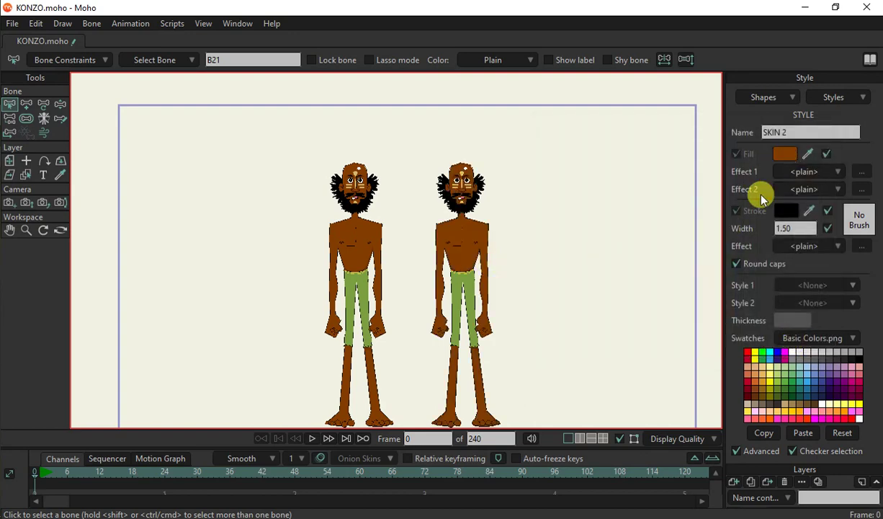
drag(699, 168, 703, 152)
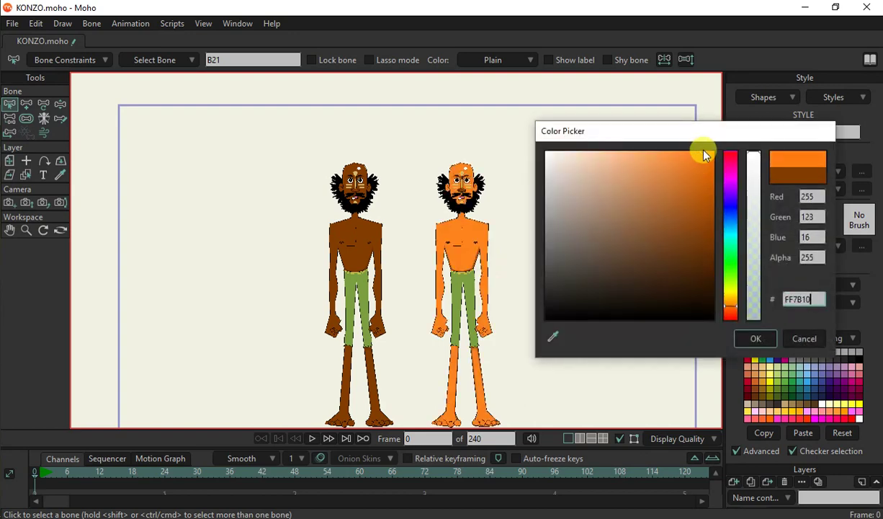
click(742, 340)
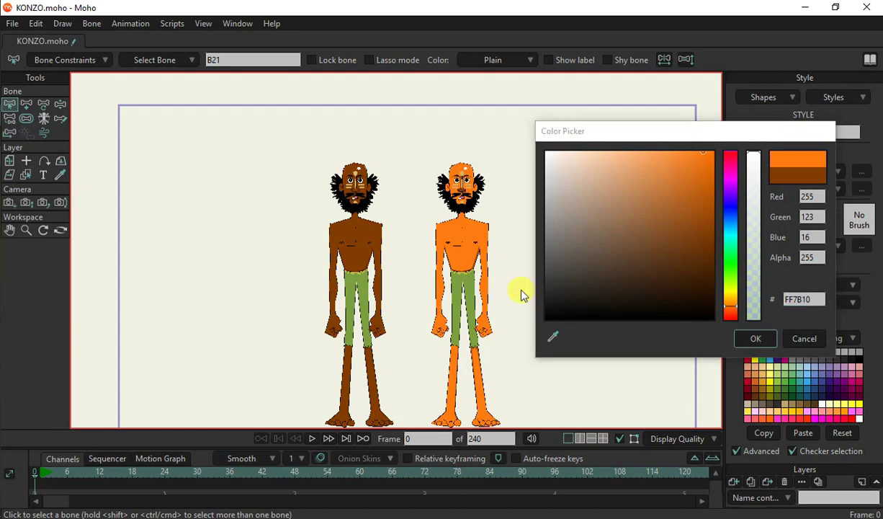